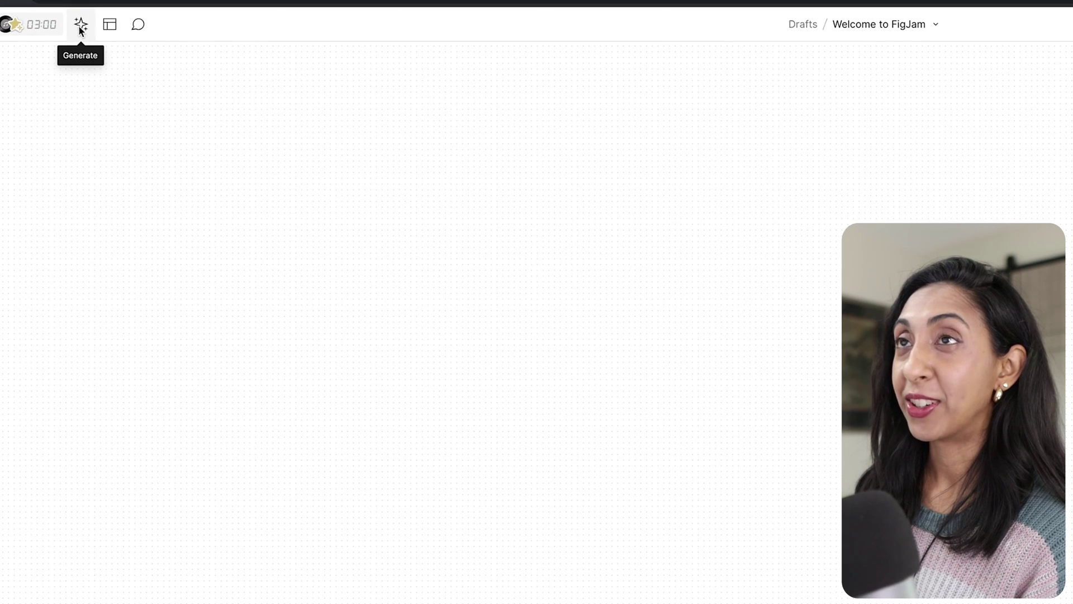
Generate an AI brainstorm board covering an ice breaker, research insights, company goals and next steps.
click(89, 34)
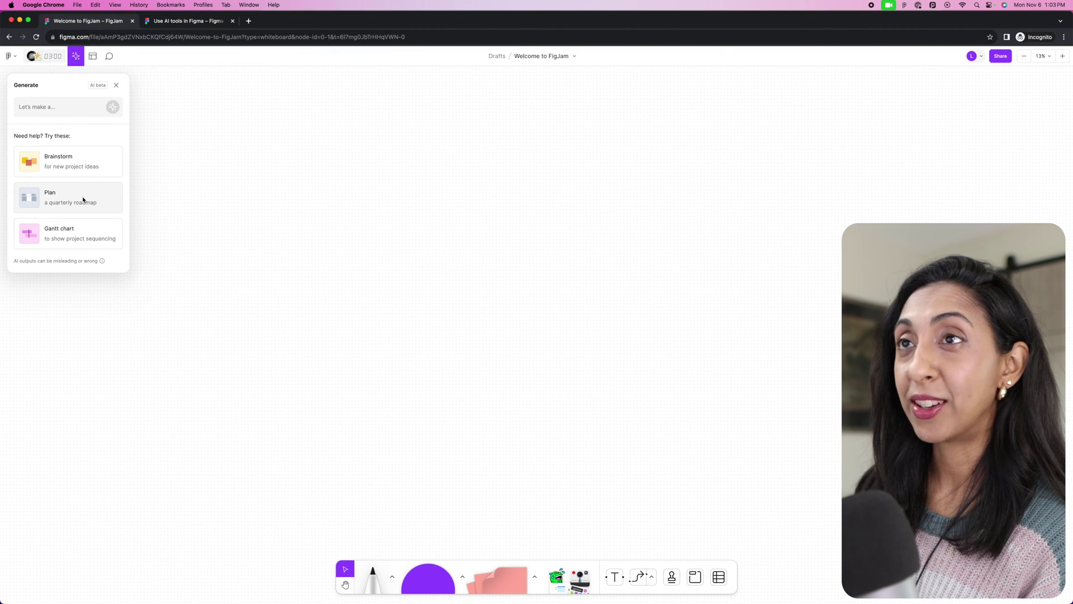
click(64, 110)
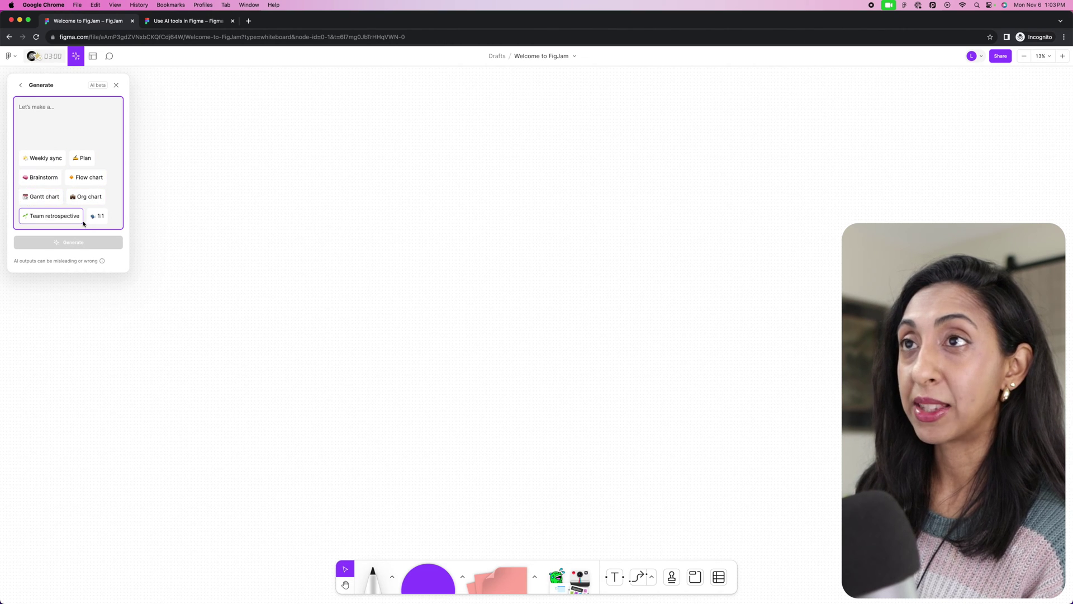
click(33, 179)
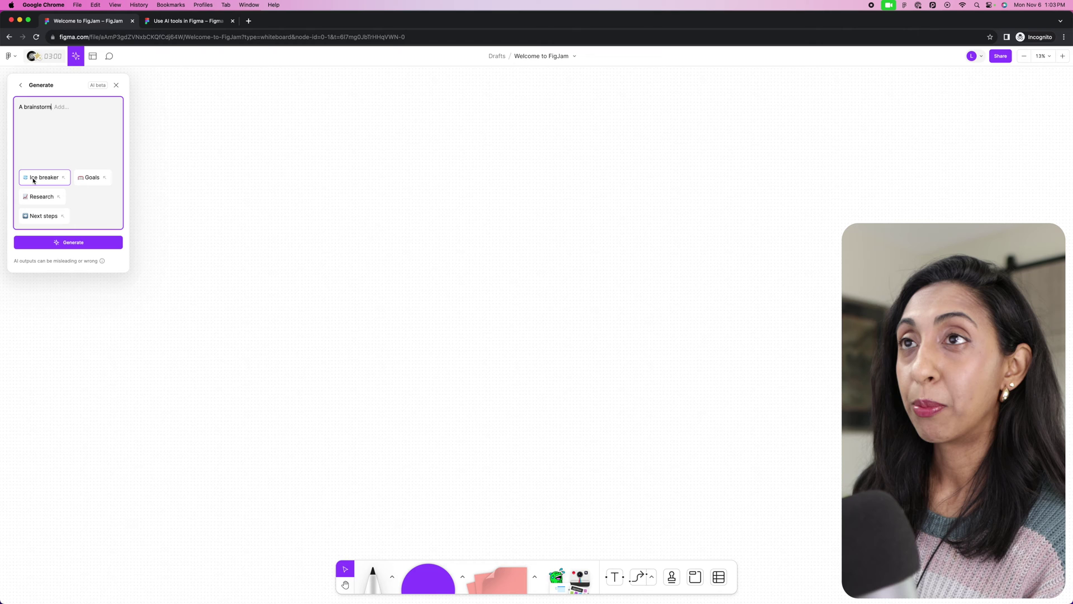
text(.)
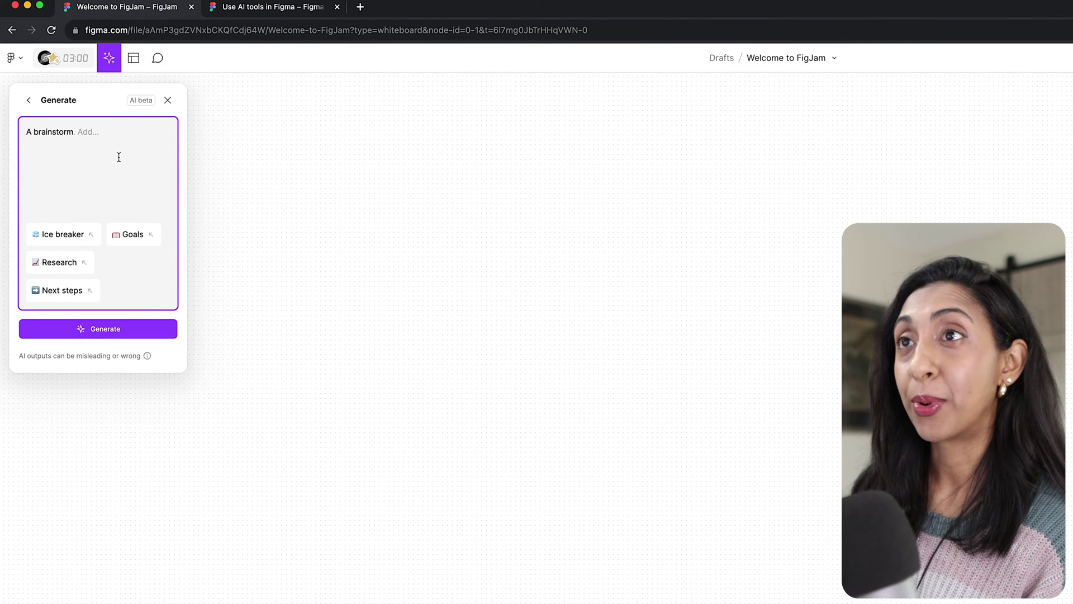
click(74, 240)
click(125, 263)
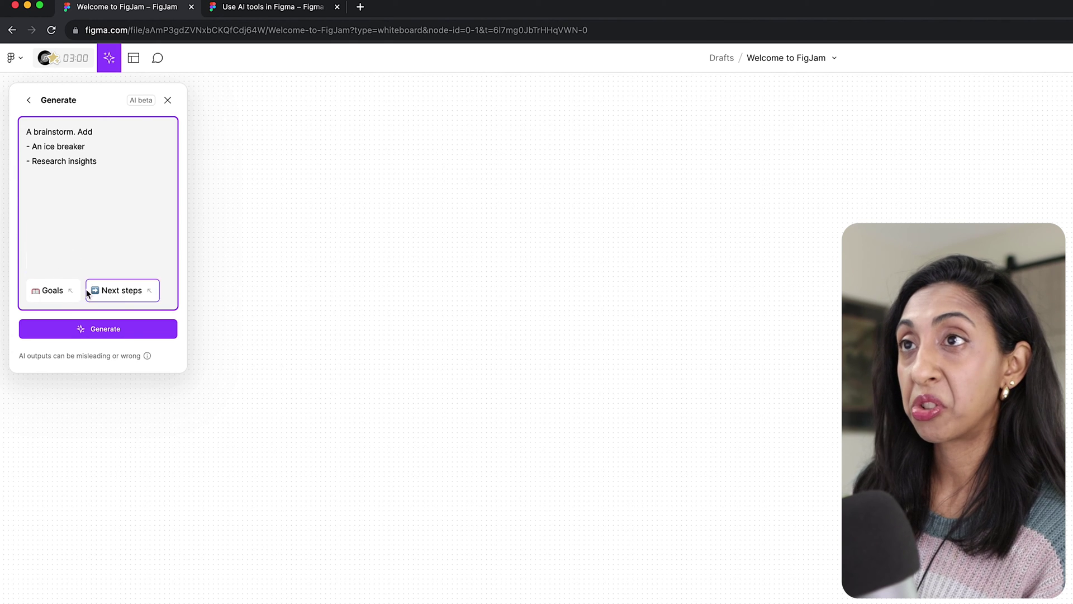
click(39, 290)
click(45, 290)
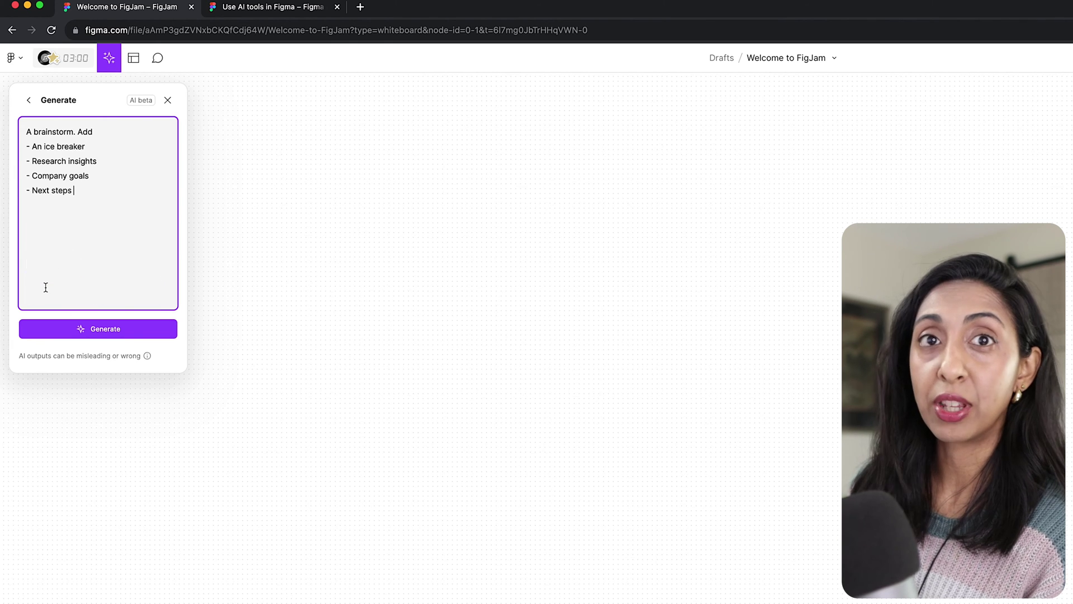
click(116, 330)
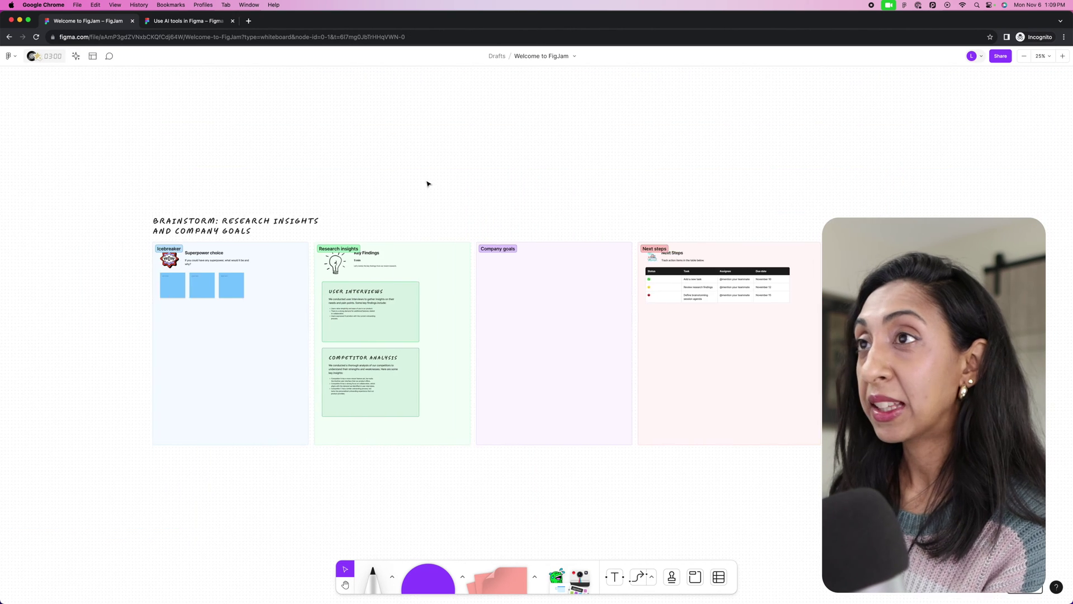
Zoom out and pan to review the Icebreaker, Research insights, Company goals, Next steps and Brainstorming sections.
scroll(427, 183, up, 5)
scroll(427, 183, left, 10)
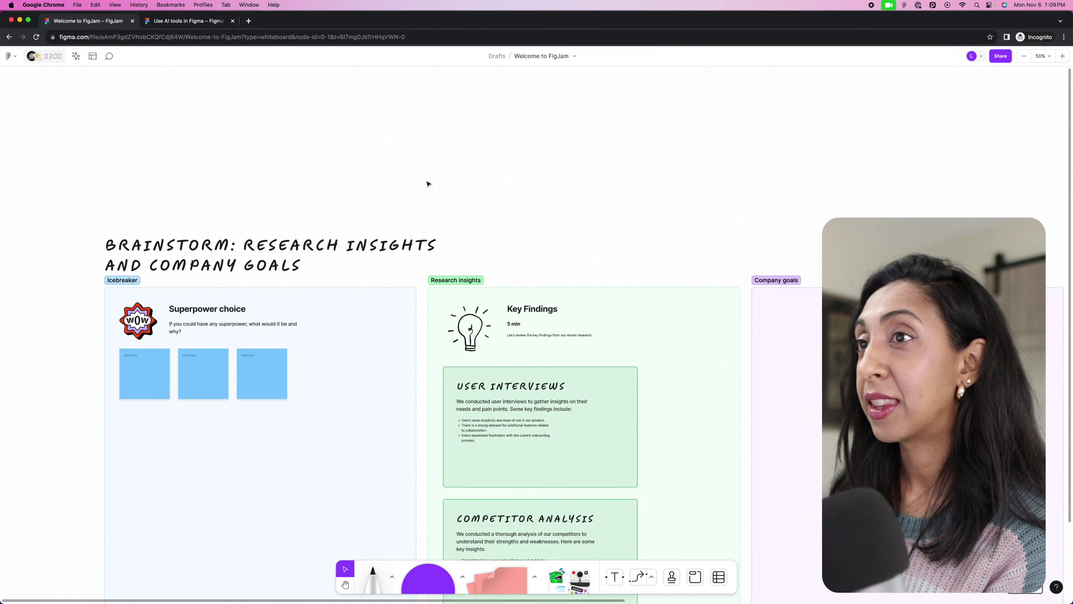
scroll(426, 183, down, 3)
key(minus)
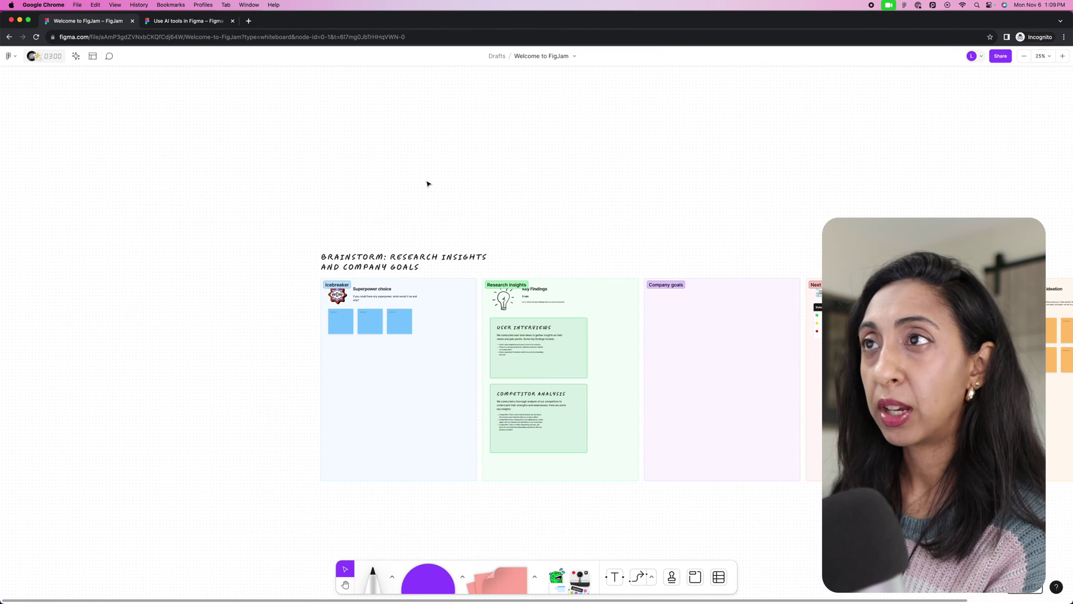
scroll(427, 184, down, 1)
scroll(427, 183, right, 8)
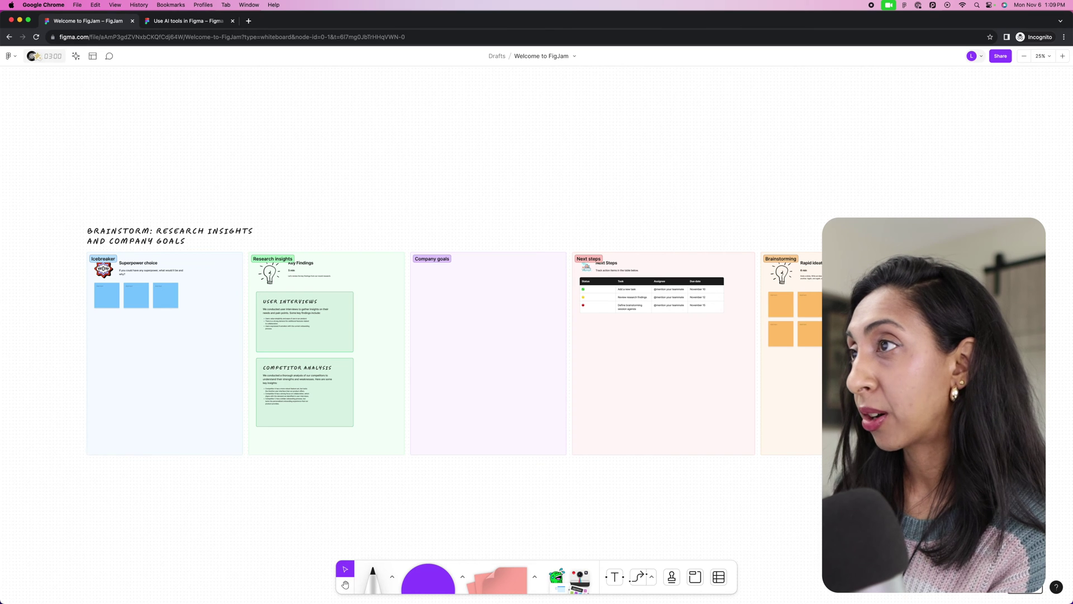
Reorder the sections as Icebreaker, Brainstorming, Research insights, Company goals, with Next steps at the far right.
drag(791, 259, 279, 469)
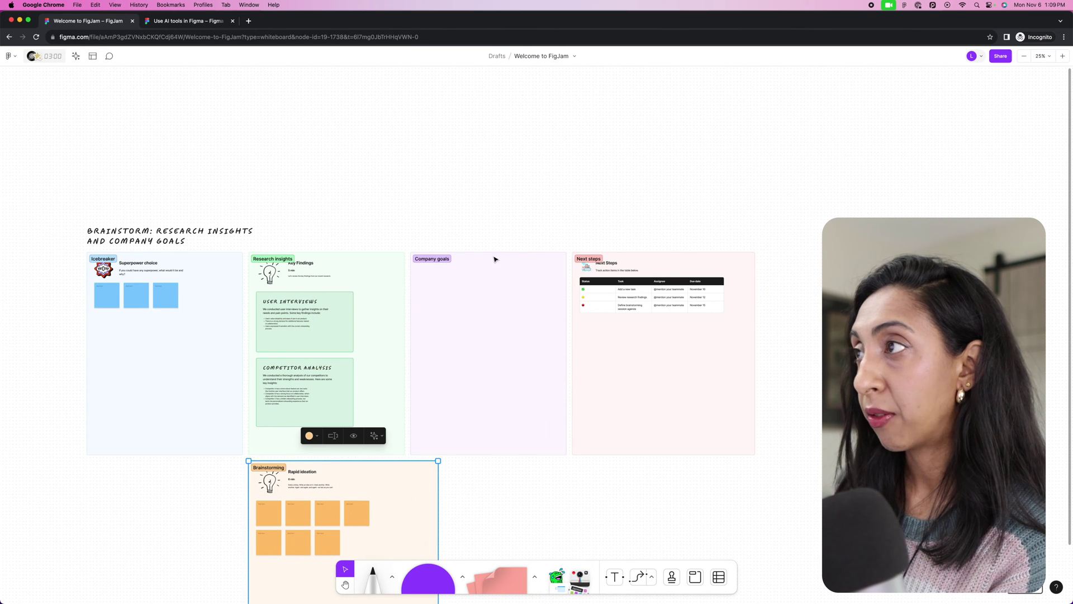
drag(597, 261, 782, 260)
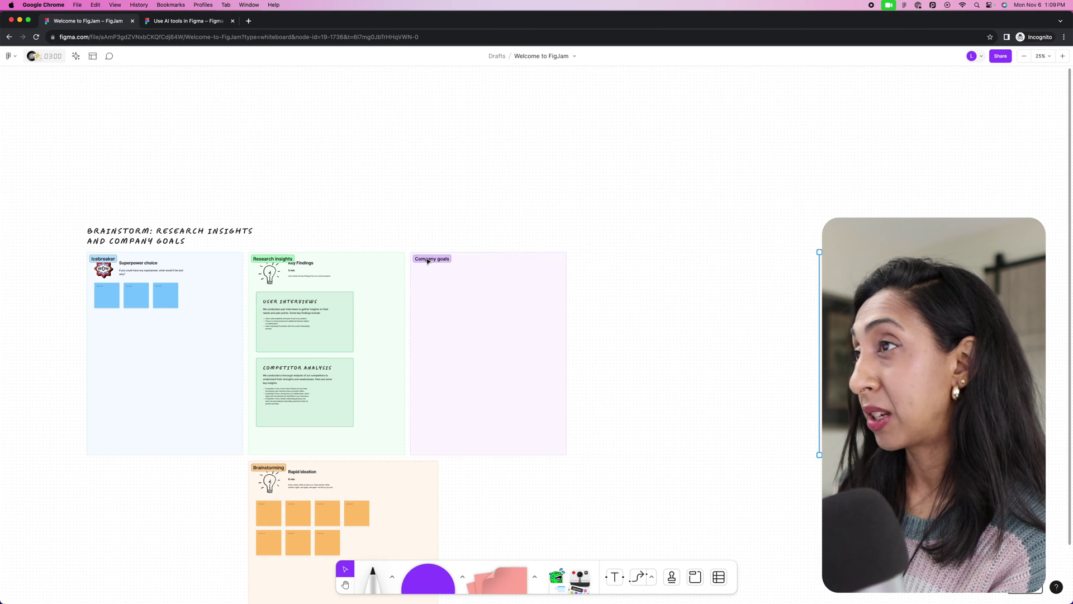
drag(533, 259, 779, 259)
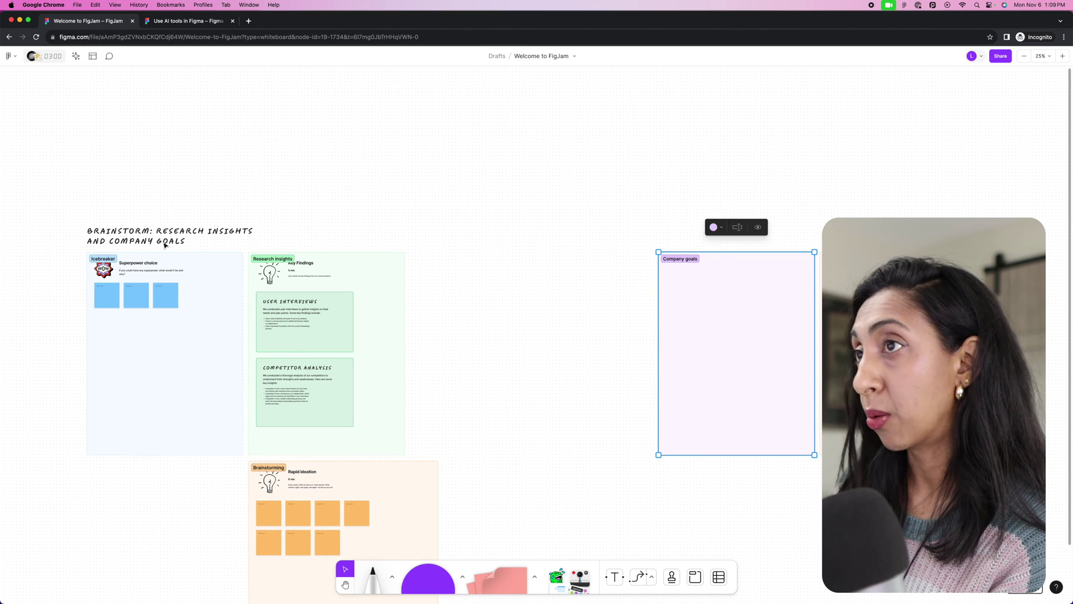
drag(269, 263, 513, 266)
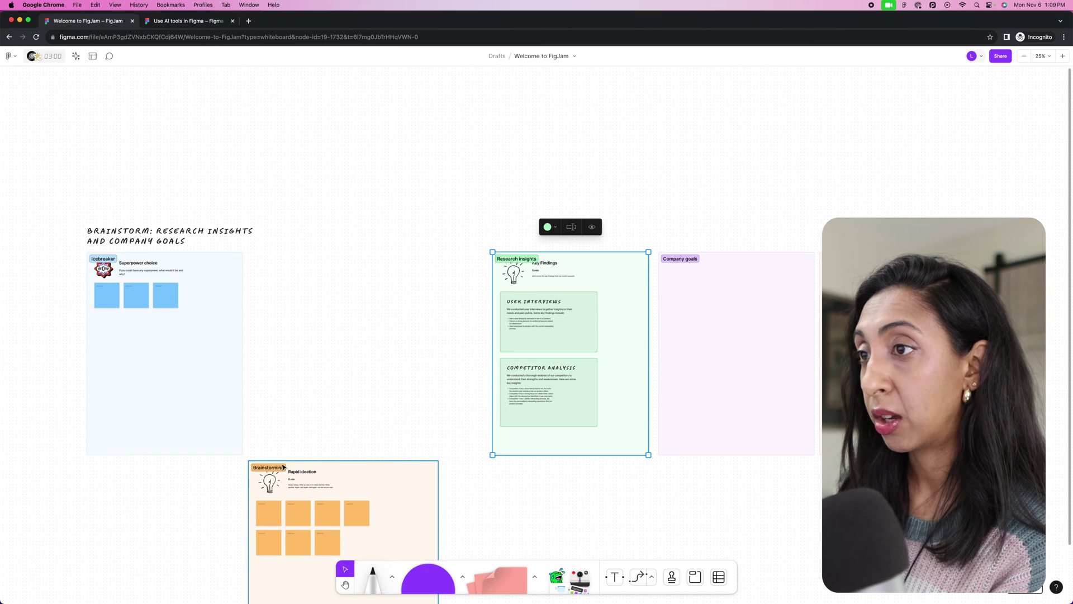
drag(285, 464, 287, 255)
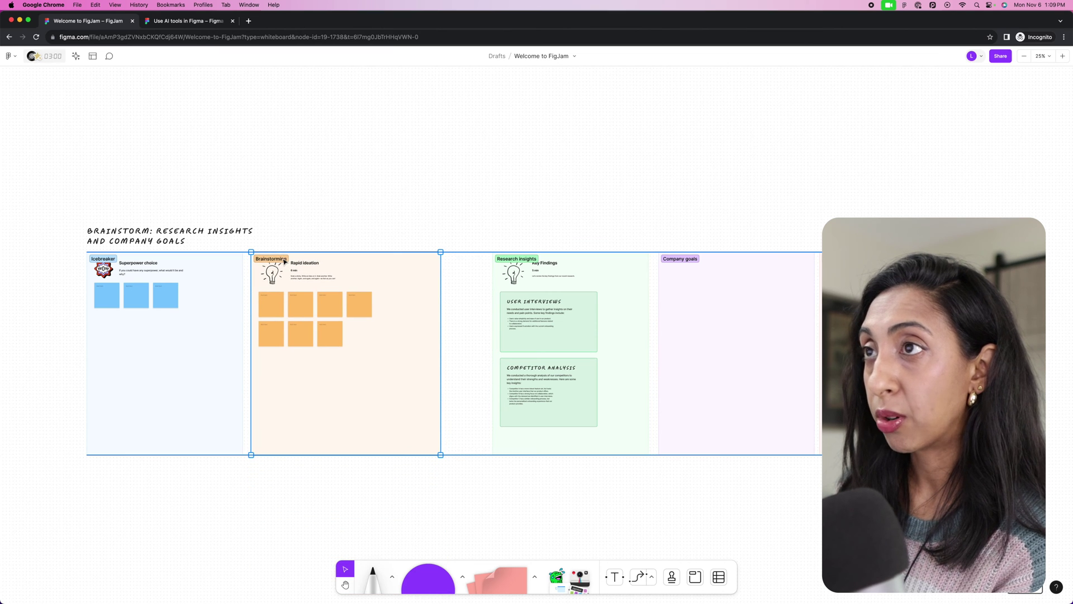
drag(559, 260, 512, 260)
drag(730, 249, 698, 256)
scroll(565, 254, left, 5)
scroll(565, 254, down, 2)
scroll(562, 254, up, 5)
Start a 6-minute timer from the widgets panel.
scroll(562, 254, left, 5)
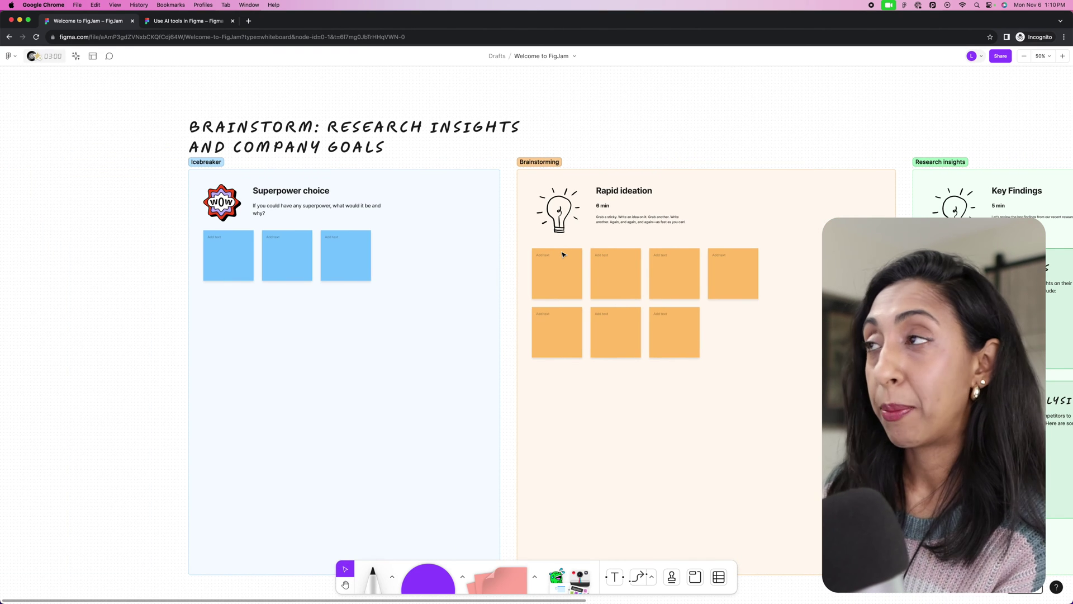
scroll(563, 254, up, 5)
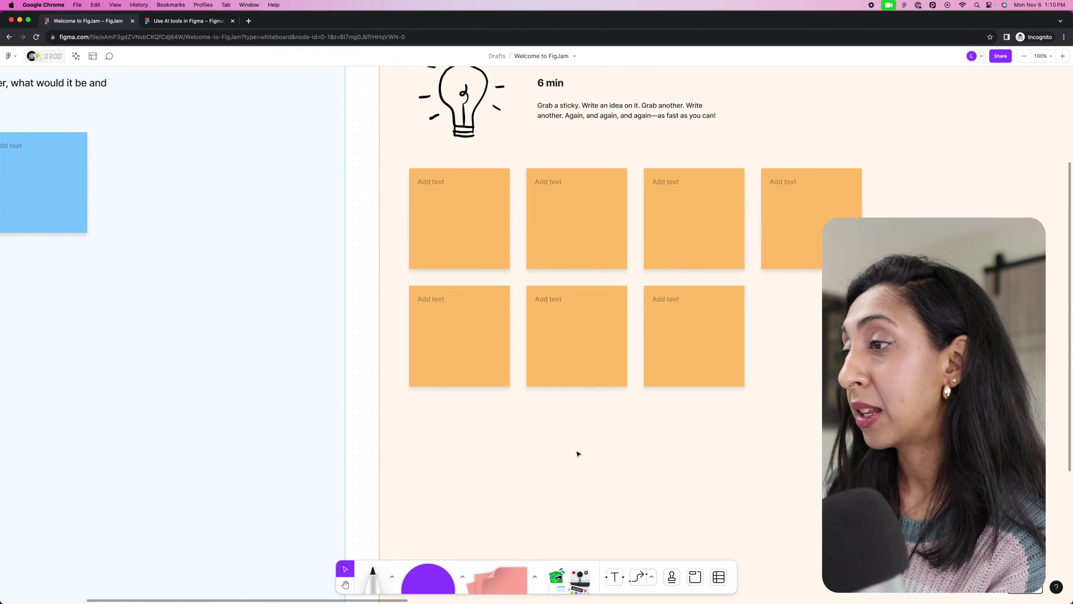
scroll(578, 453, down, 1)
click(569, 581)
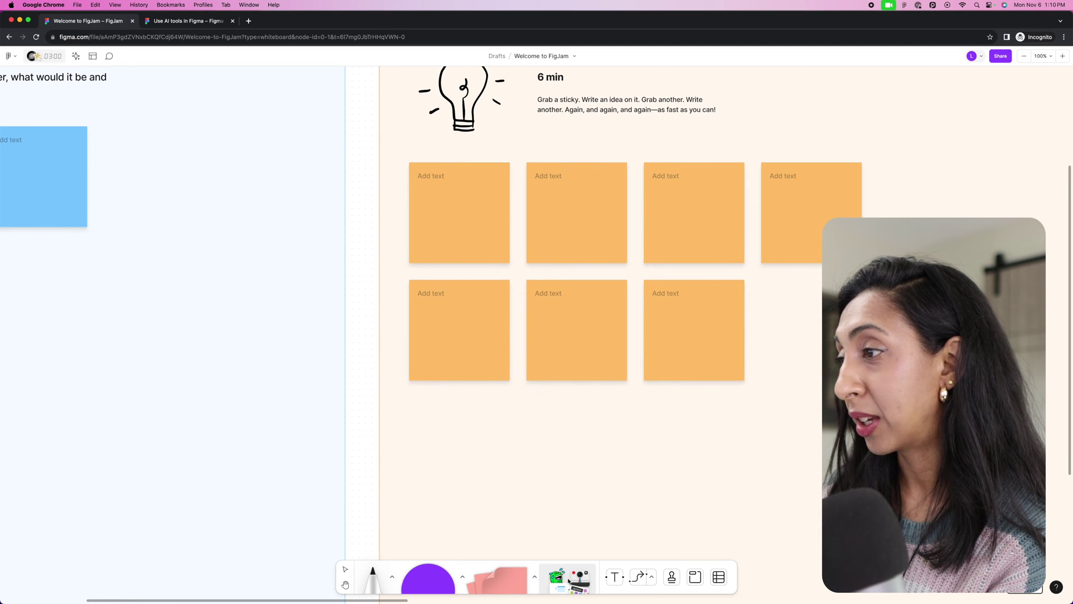
click(44, 56)
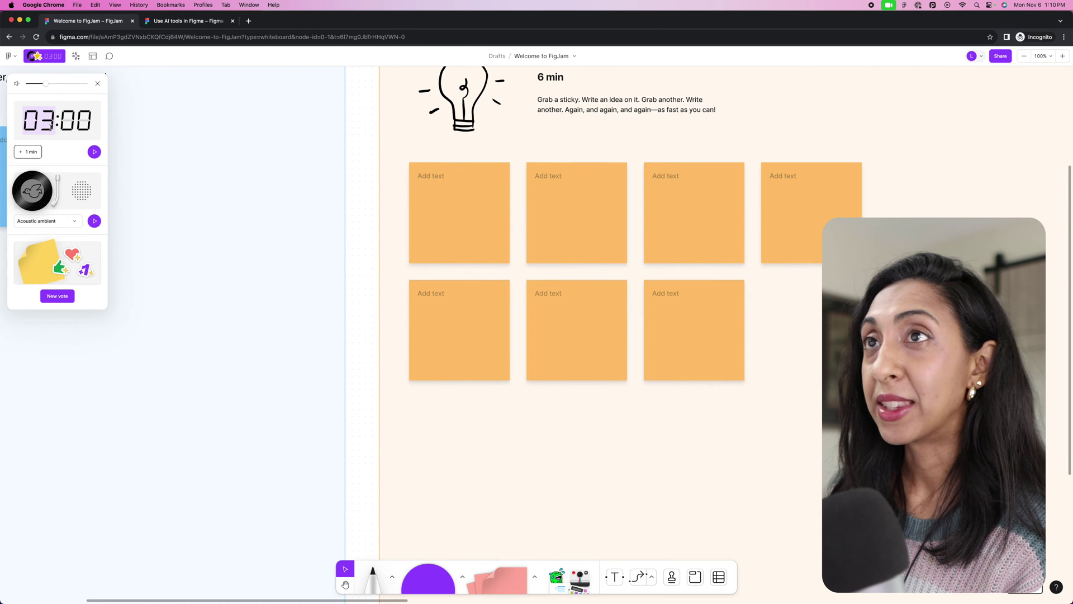
click(51, 126)
text(6)
key(Return)
Fill Rapid ideation stickies with 'Improve the onboarding experience', 'Add a bulk input features', 'Multiselect Delete'.
scroll(461, 252, up, 2)
click(461, 252)
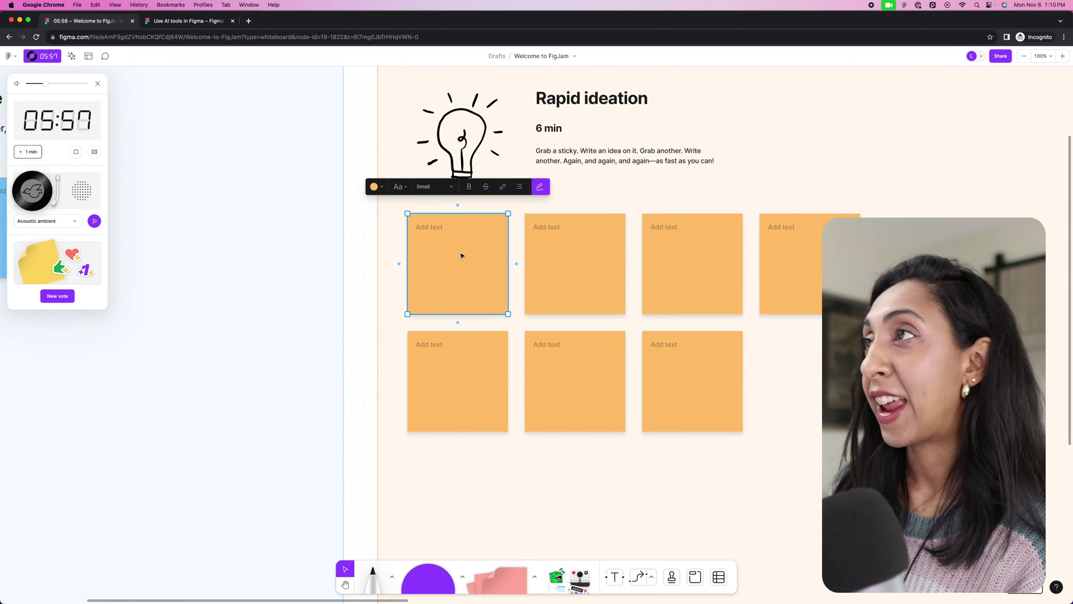
text(Improve the onboarding experience)
click(574, 262)
text(Add a bulk input features)
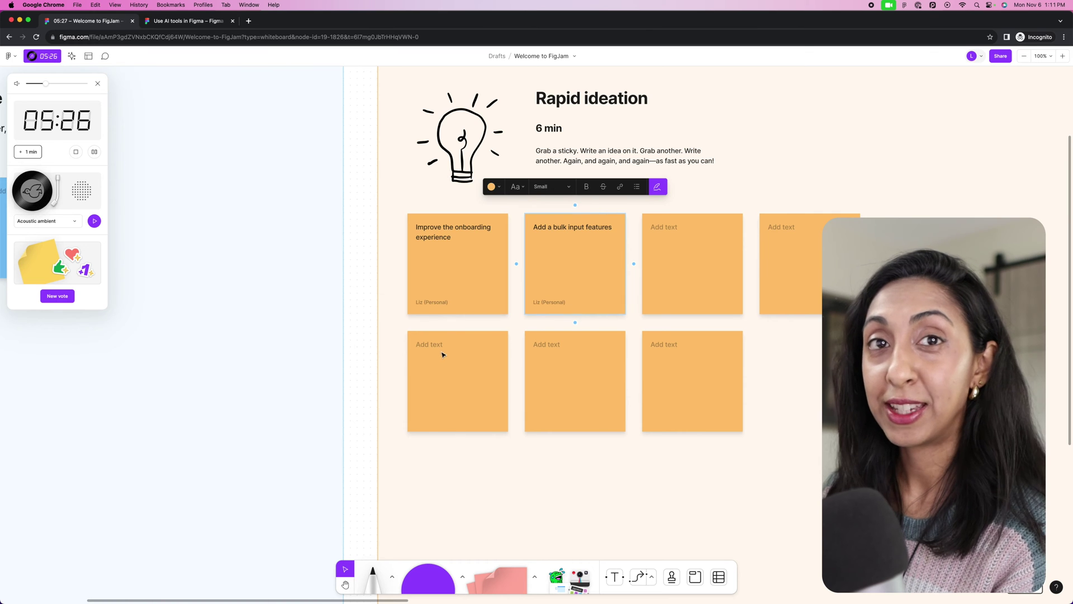
click(458, 380)
text(Multiselect Delete)
Fill the remaining stickies with 'Autocomplete', 'Location suggestions' and 'AI generate meal plan', then zoom out.
click(575, 380)
scroll(574, 380, right, 1)
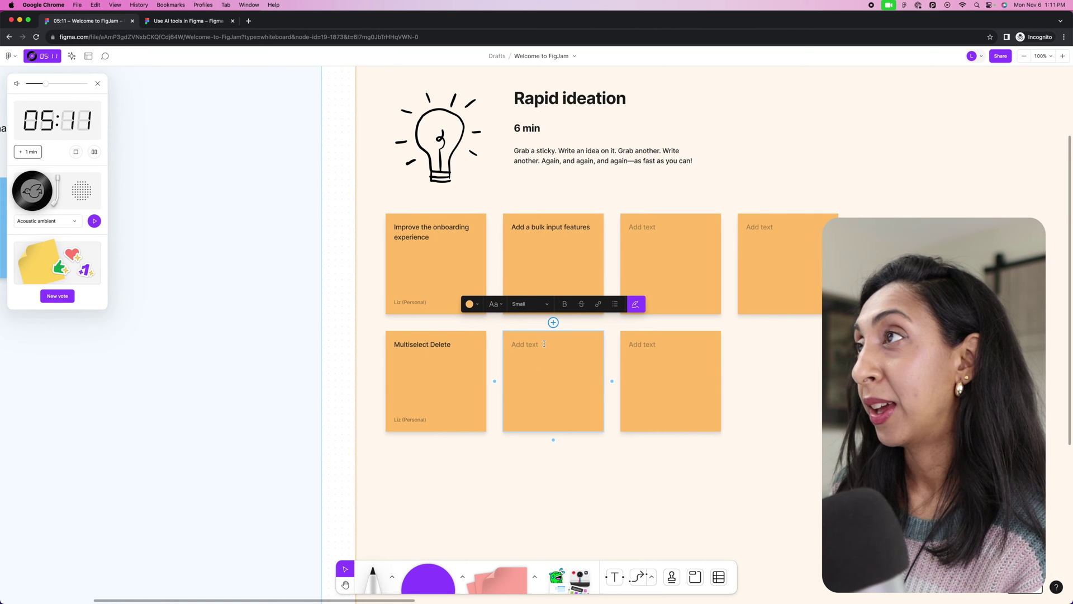
text(Autocomplete)
click(670, 380)
text(Location suggestions)
click(678, 259)
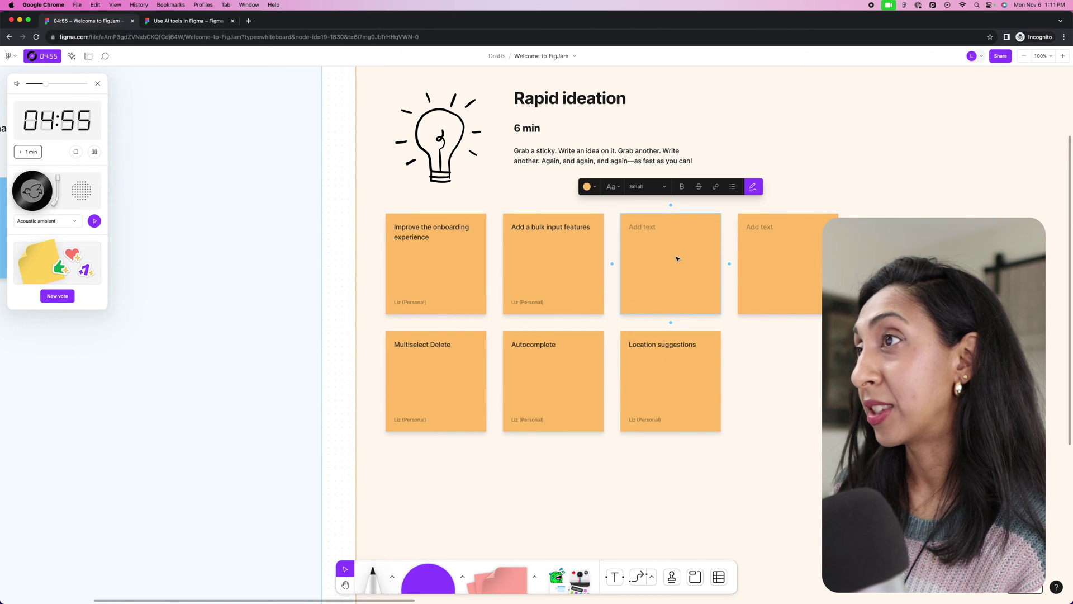
text(AI generate meal plan)
key(Escape)
key(Escape)
key(ctrl+minus)
scroll(358, 257, left, 5)
scroll(358, 257, up, 3)
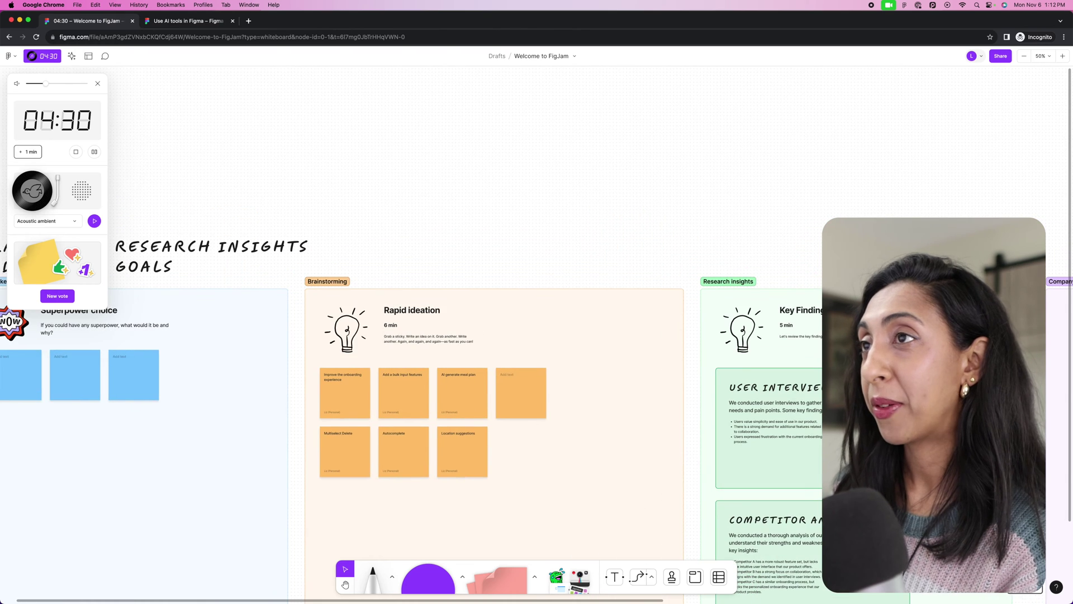
Summarize the Brainstorming section's stickies with the section's AI Summarize action.
click(365, 282)
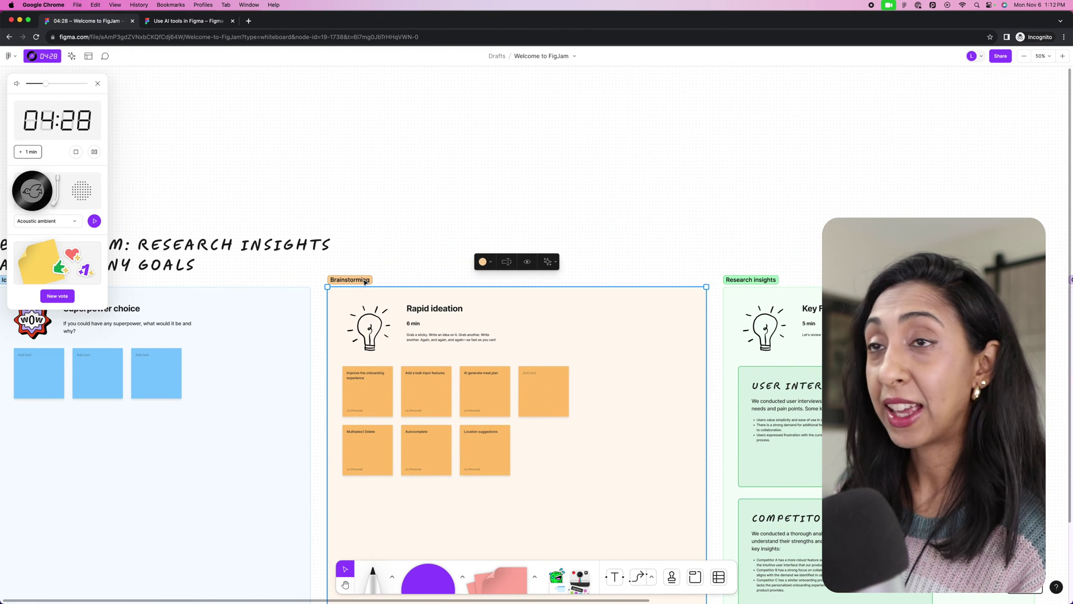
scroll(364, 283, down, 2)
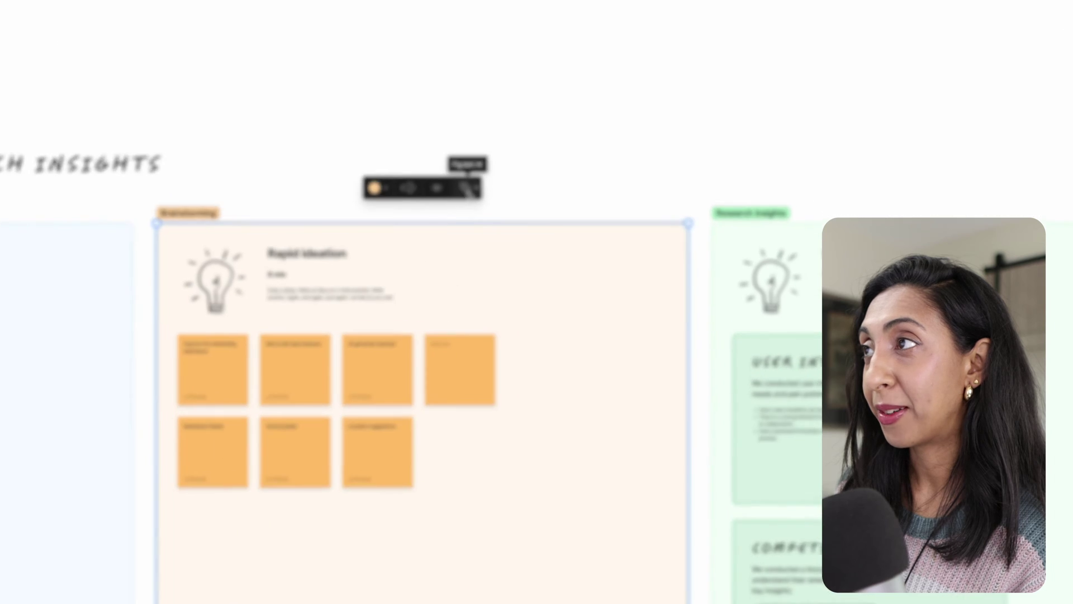
click(412, 171)
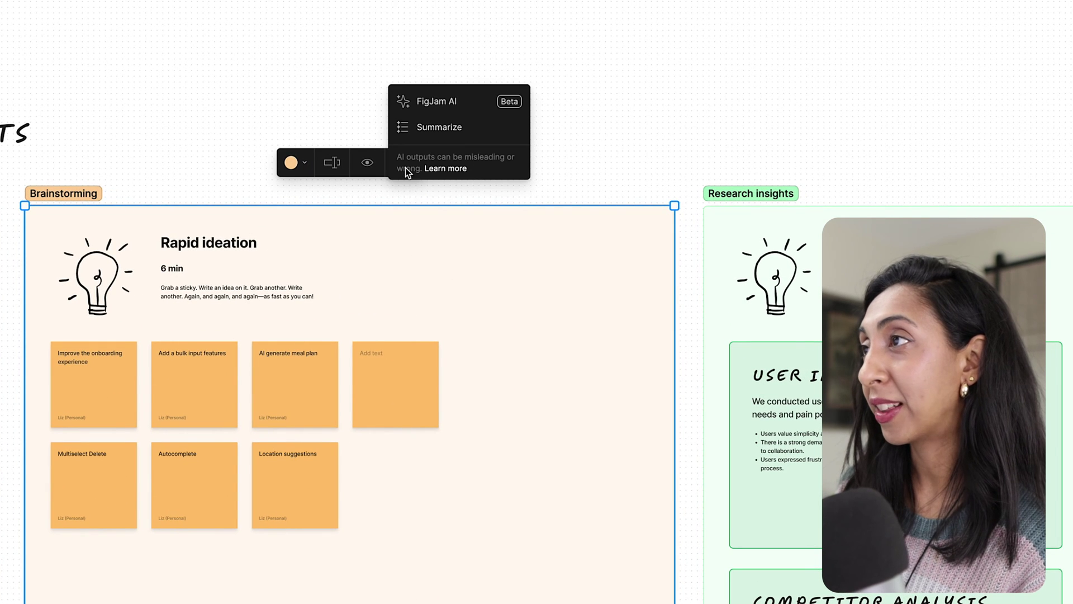
click(472, 127)
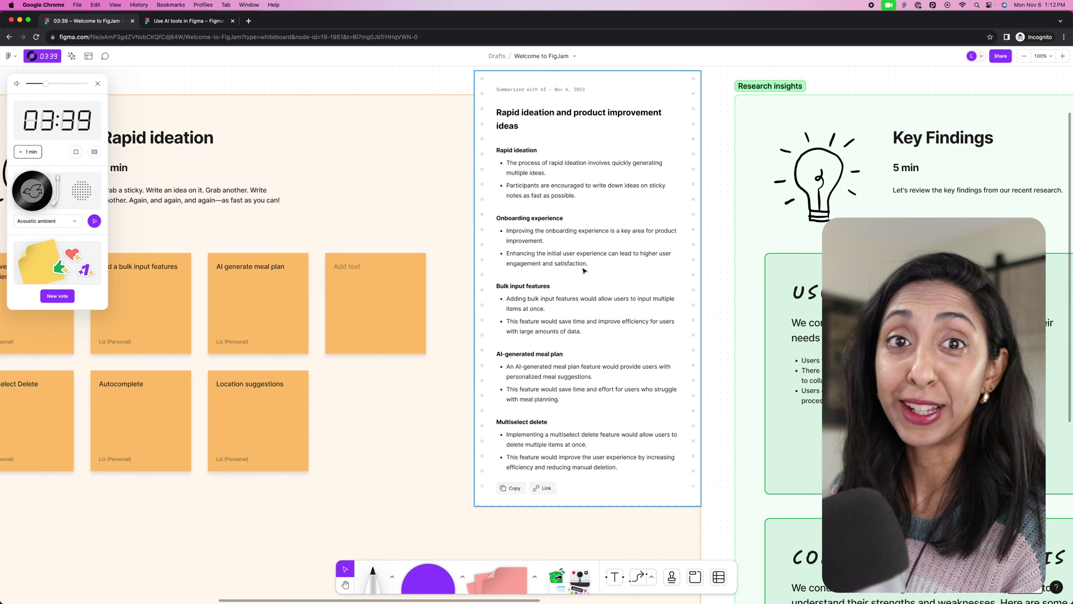
Copy the rapid ideation AI summary and zoom out to show Brainstorming and Research insights together.
scroll(584, 271, down, 1)
scroll(584, 271, left, 2)
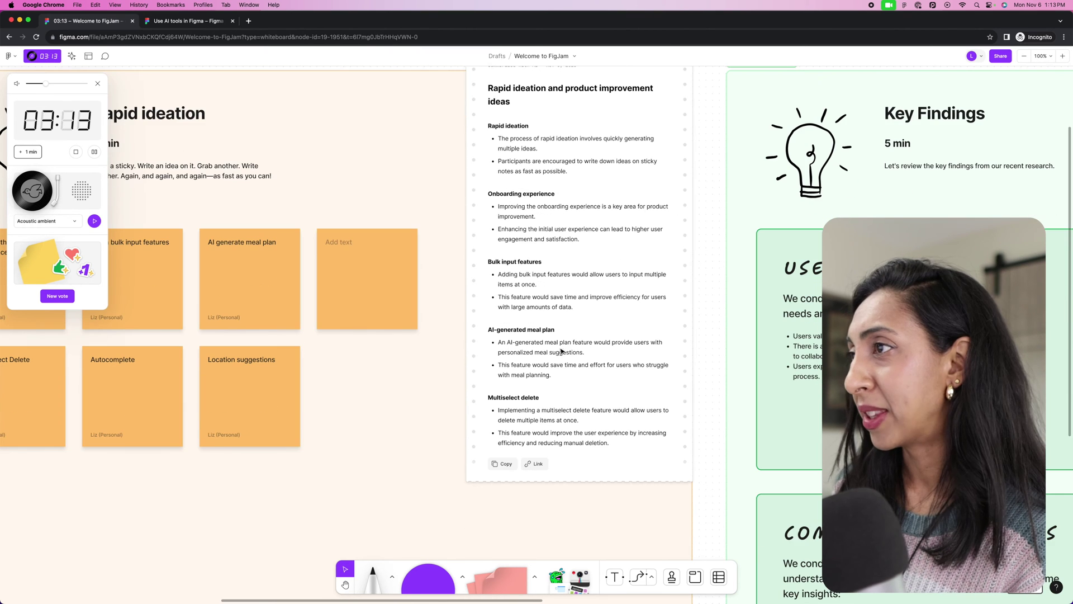
click(584, 352)
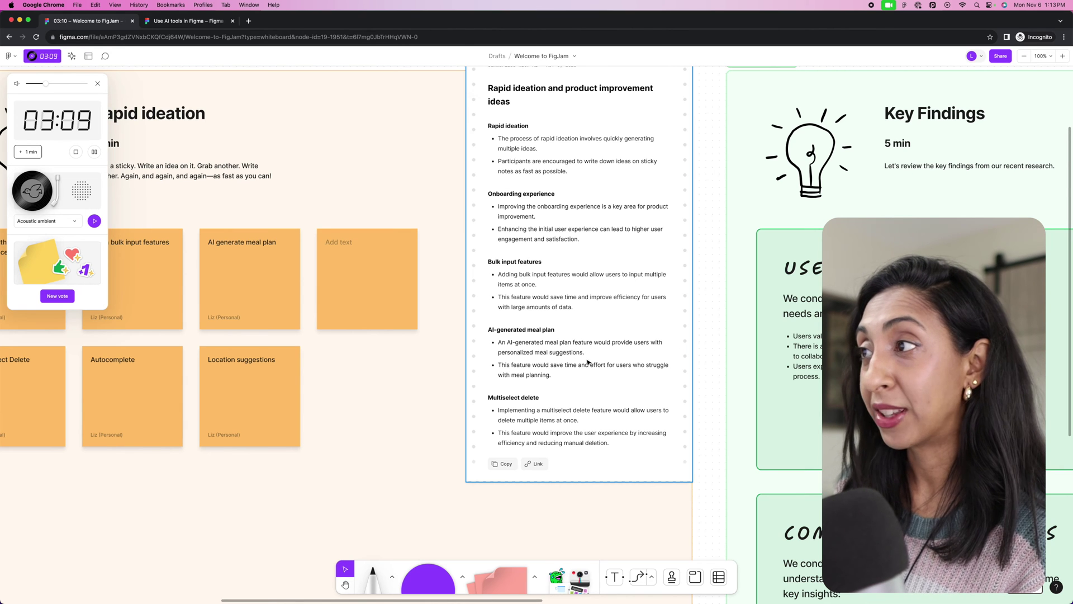
scroll(651, 366, down, 1)
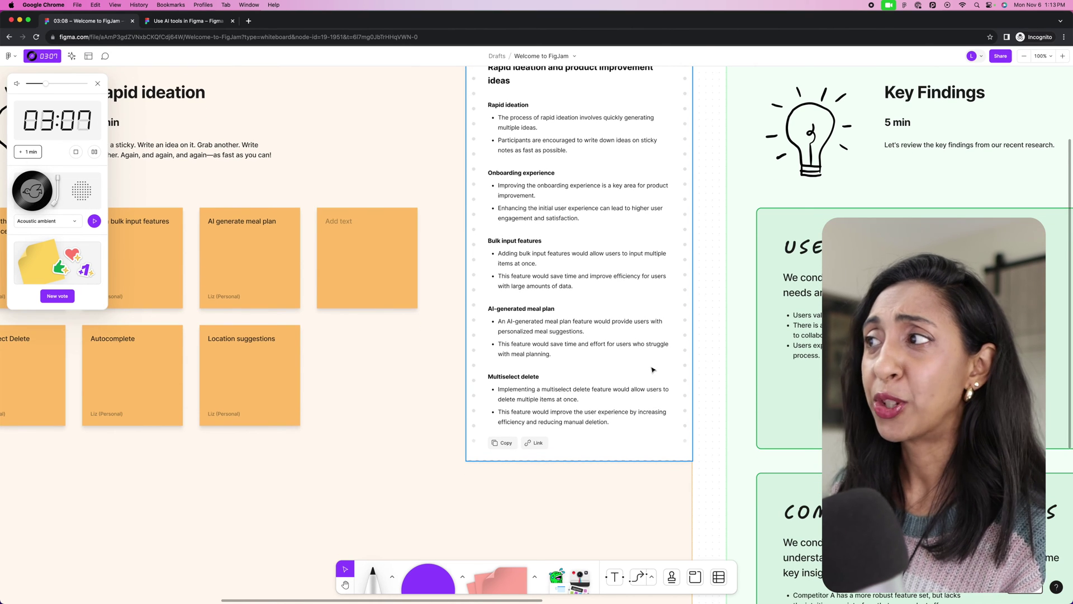
scroll(652, 369, down, 1)
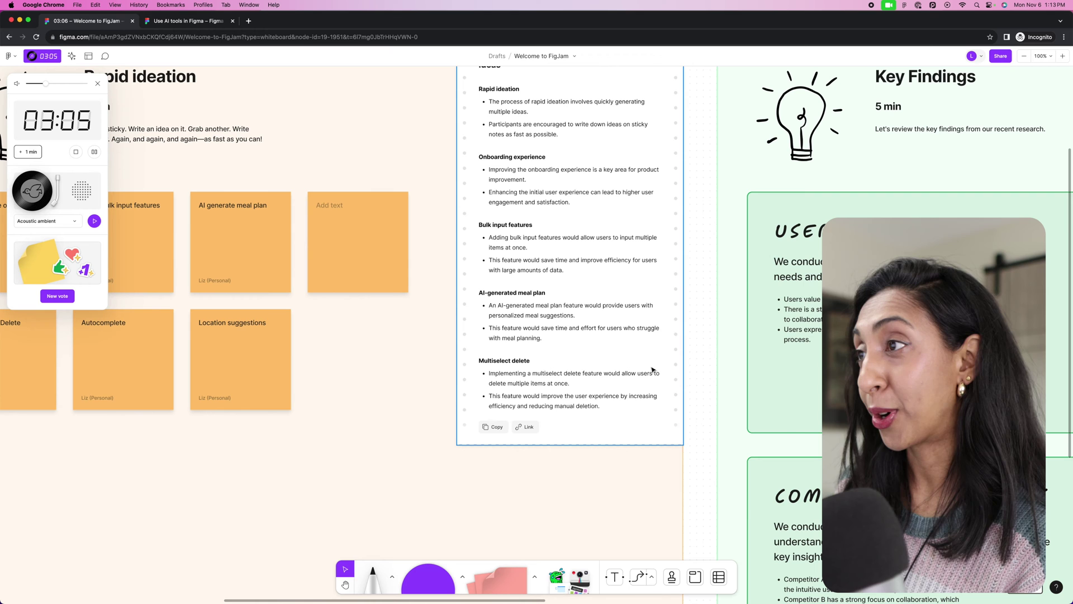
scroll(652, 370, up, 2)
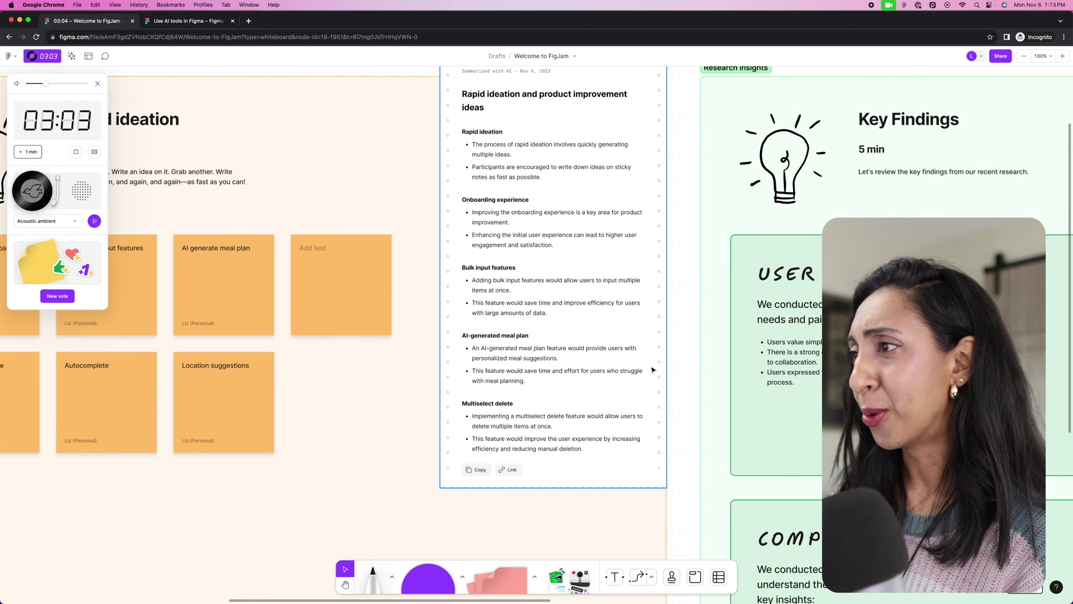
click(487, 464)
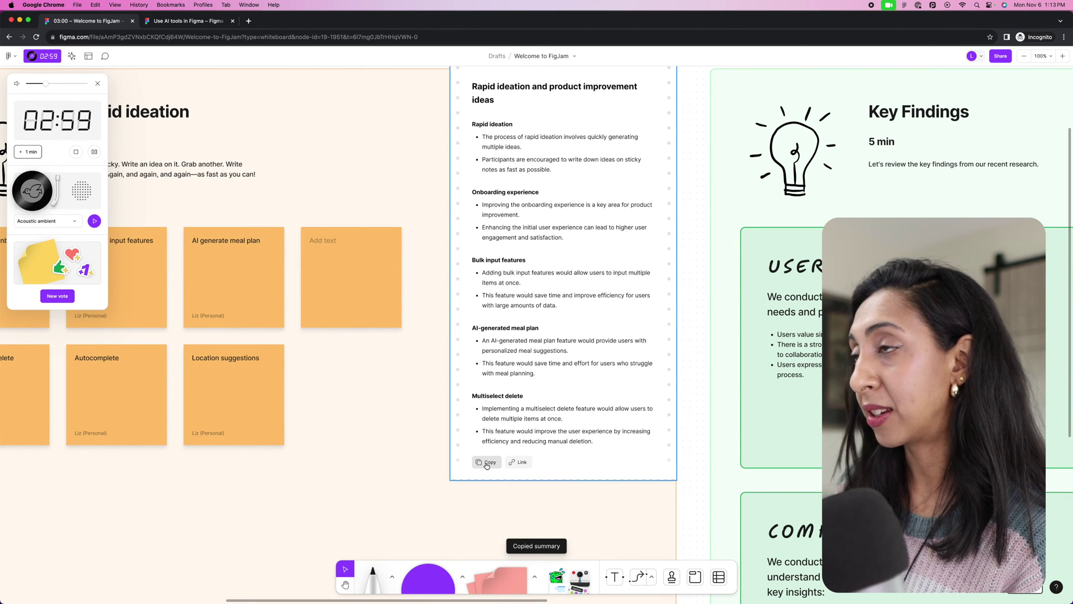
scroll(523, 463, left, 3)
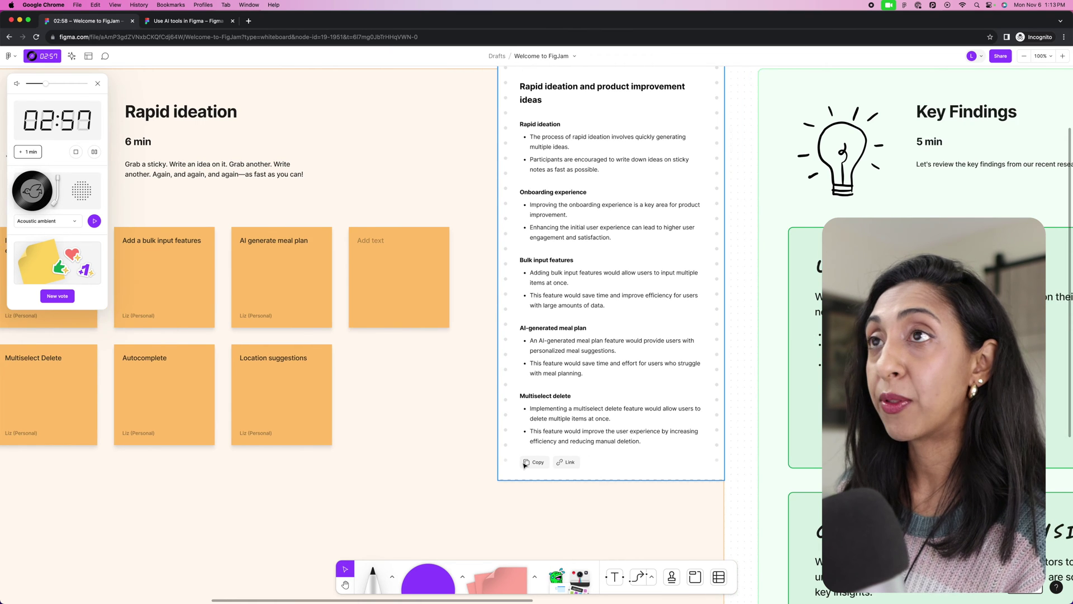
key(super+minus)
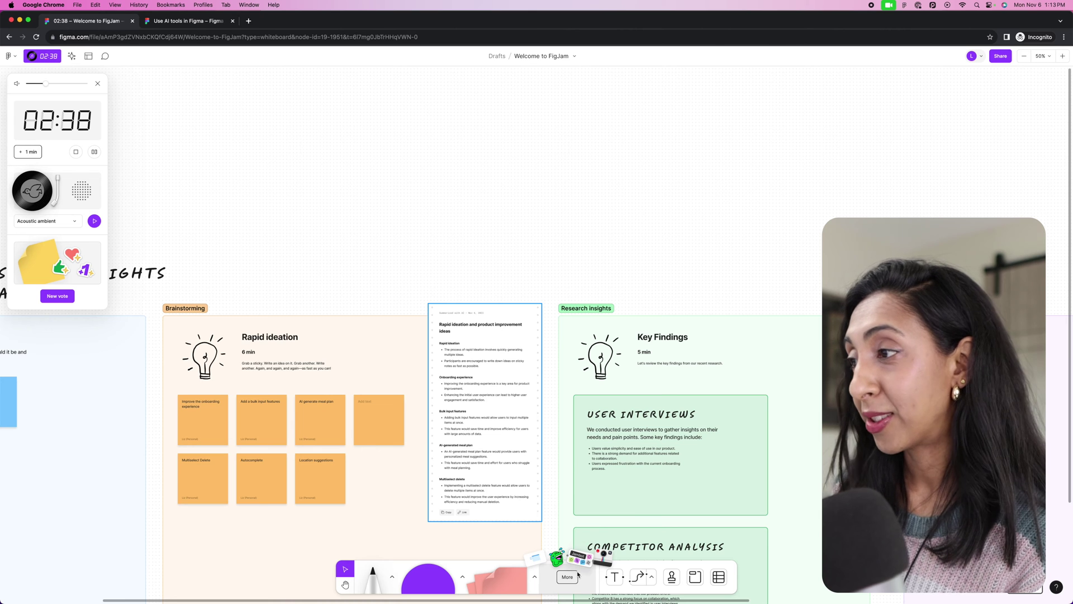
Place a Jambot widget on the board above the rapid ideation summary card.
click(571, 583)
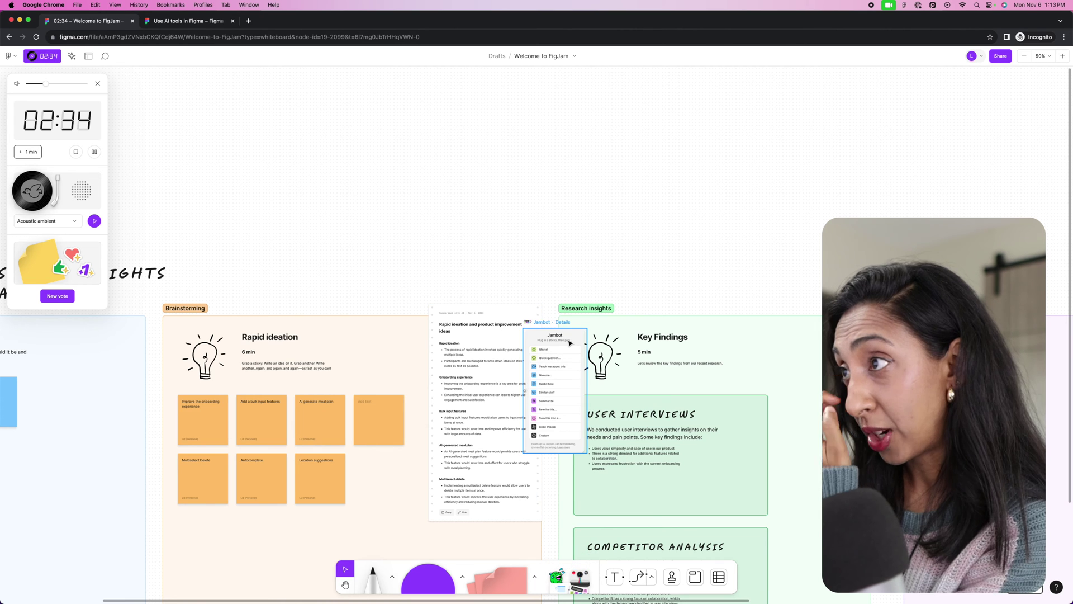
drag(599, 330, 527, 180)
scroll(529, 184, up, 5)
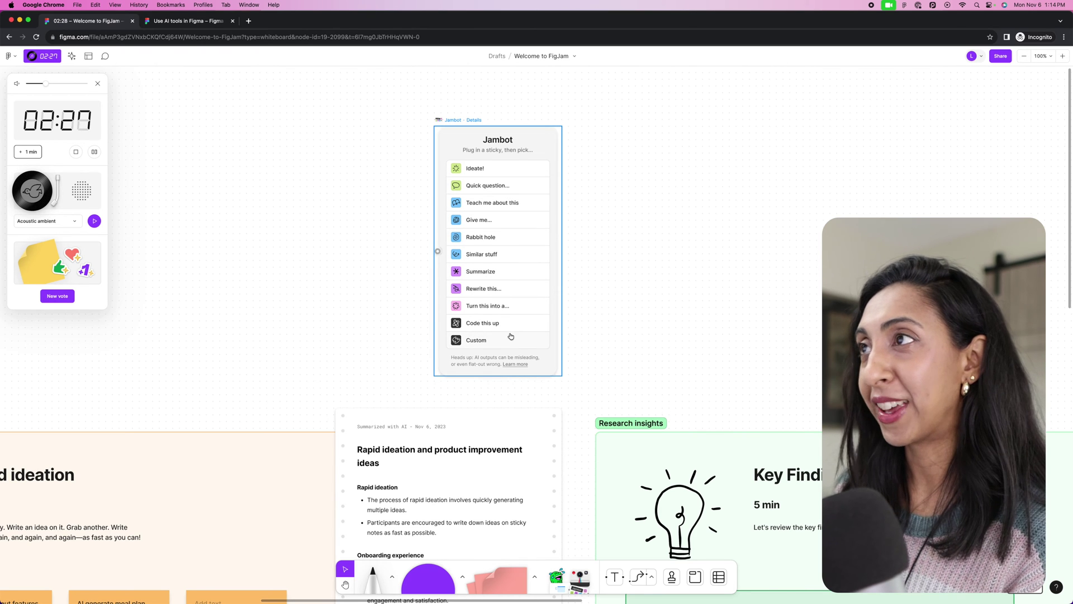
Switch Jambot to Rewrite, connect it to the Brainstorming section, and delete the purple sticky.
scroll(509, 302, down, 2)
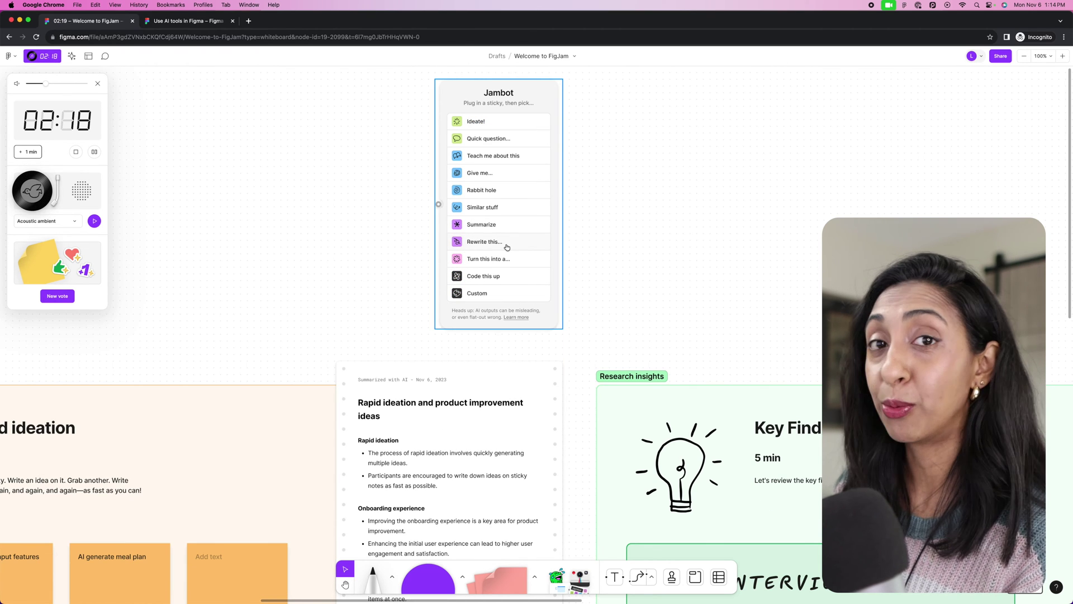
click(507, 246)
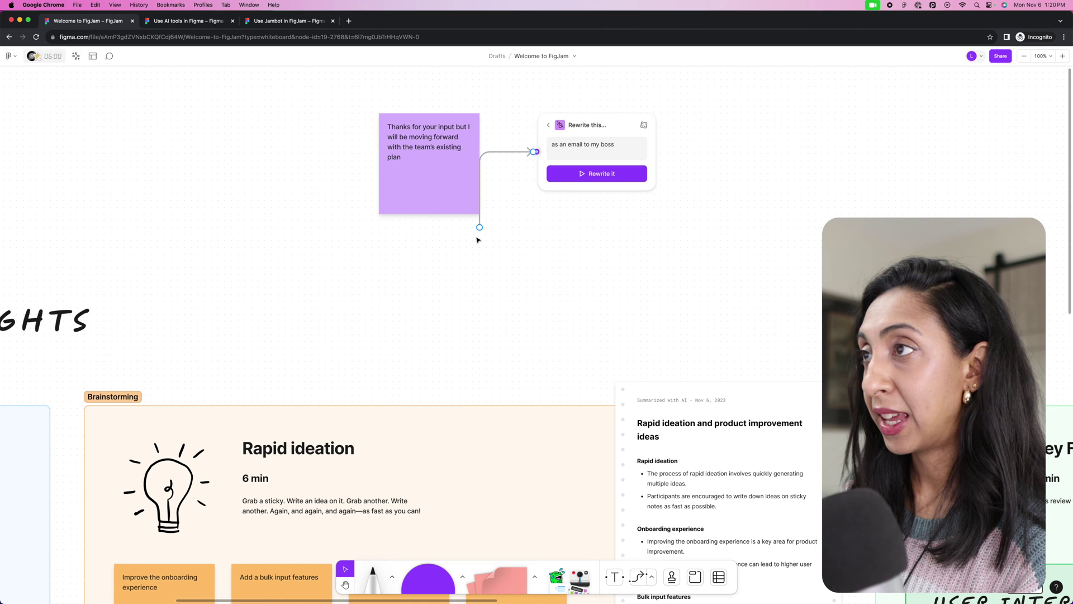
drag(477, 240, 464, 413)
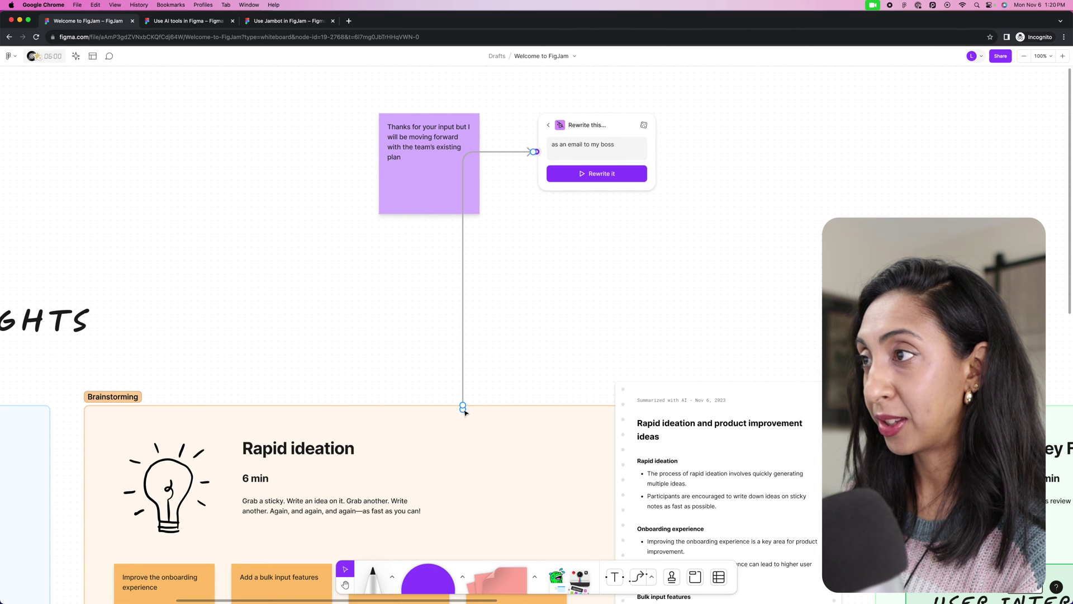
click(401, 146)
key(Delete)
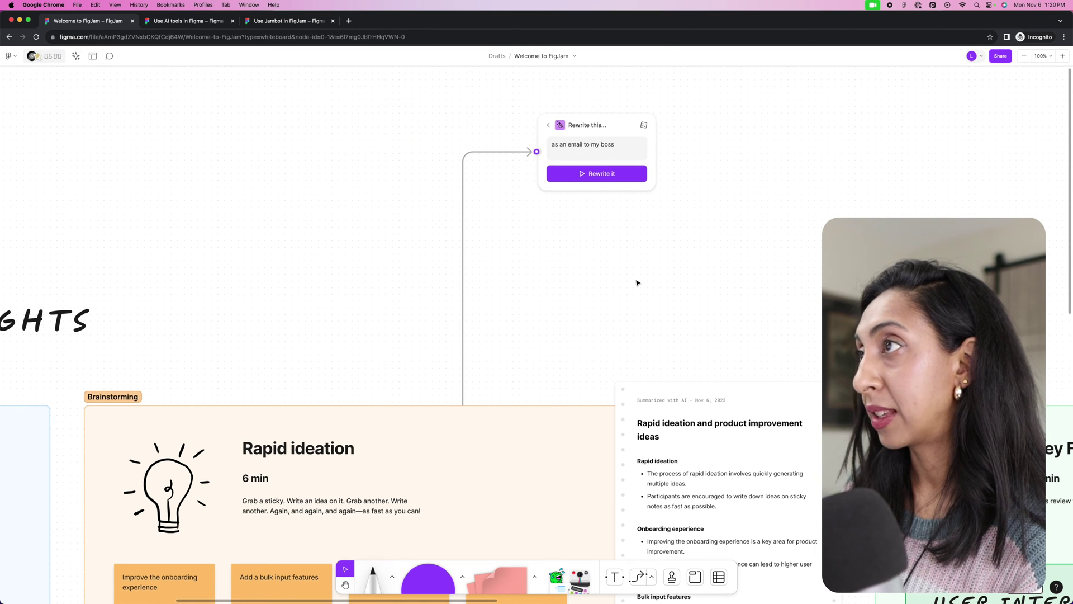
Change the rewrite instruction to 'as an email to my product manager'.
scroll(637, 283, up, 3)
click(628, 212)
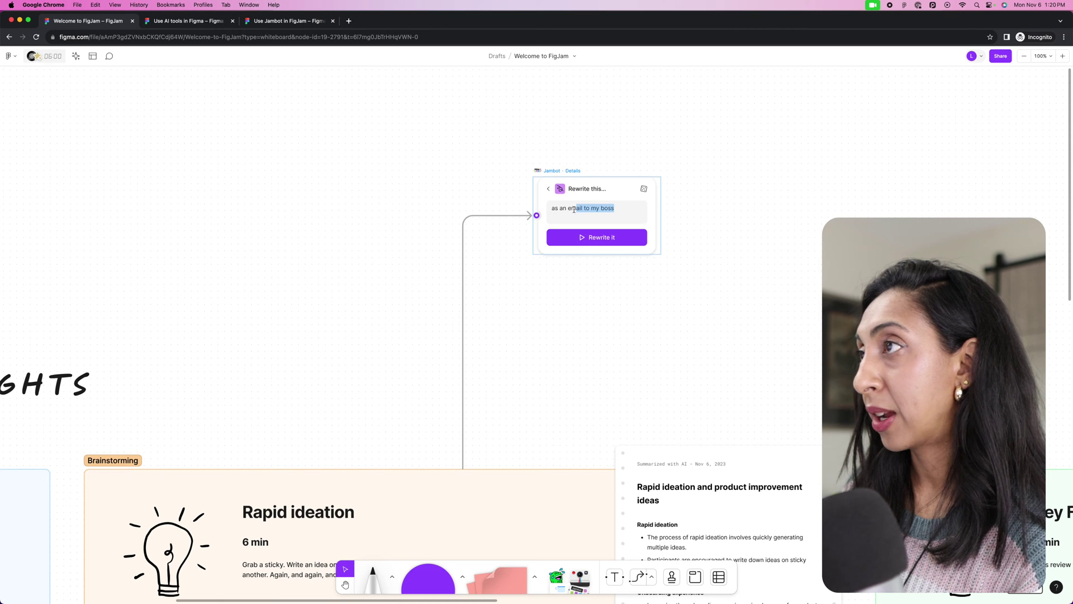
drag(574, 209, 584, 208)
text(to my )
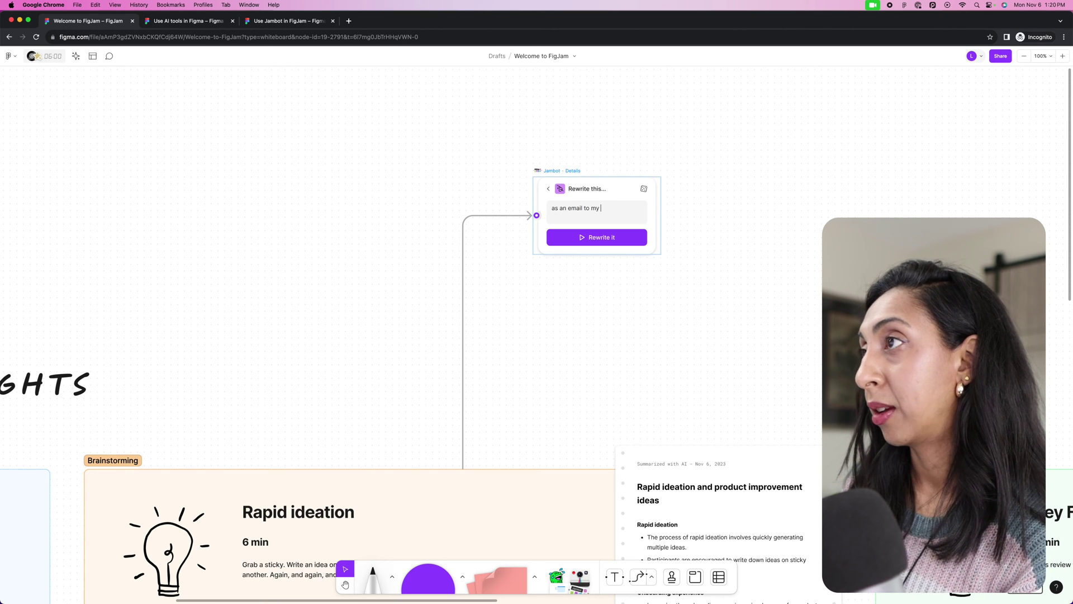
text(product manag)
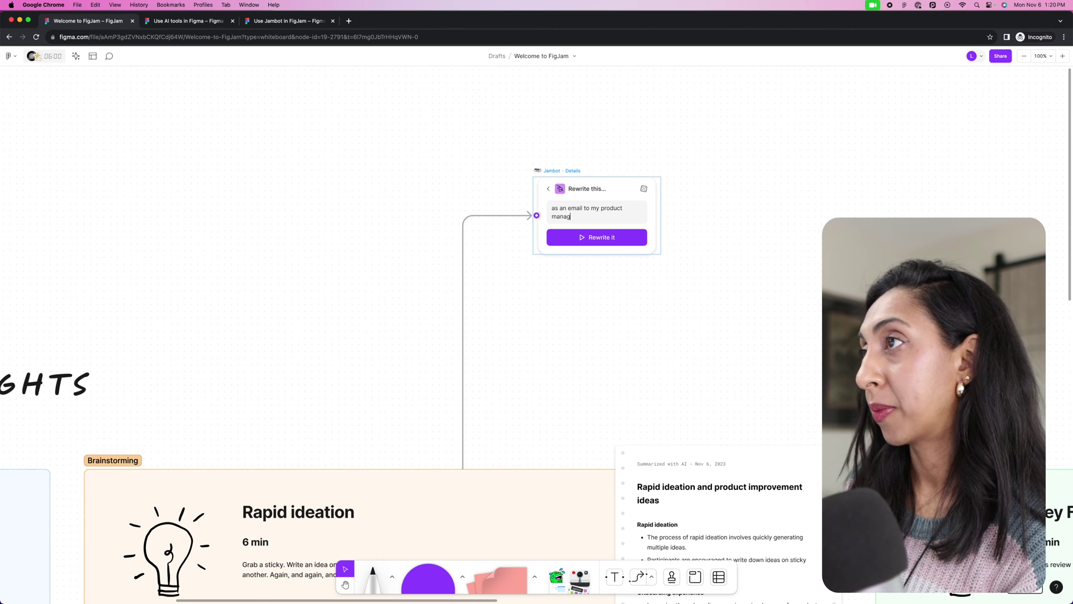
text(er)
Generate the rewritten email to the product manager and review it on the board.
click(616, 237)
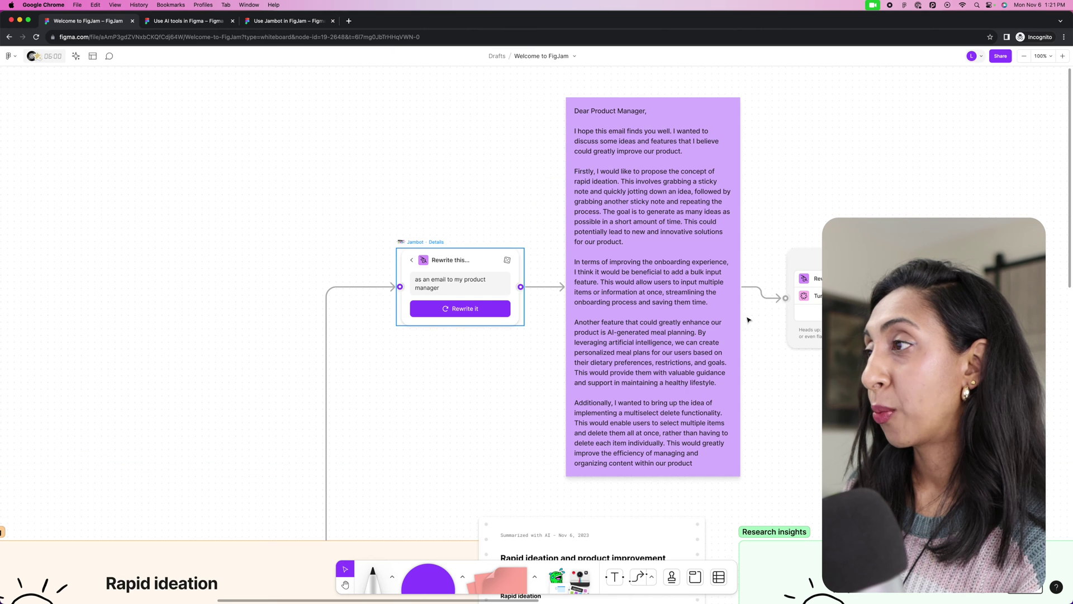
scroll(271, 455, down, 5)
scroll(271, 455, left, 3)
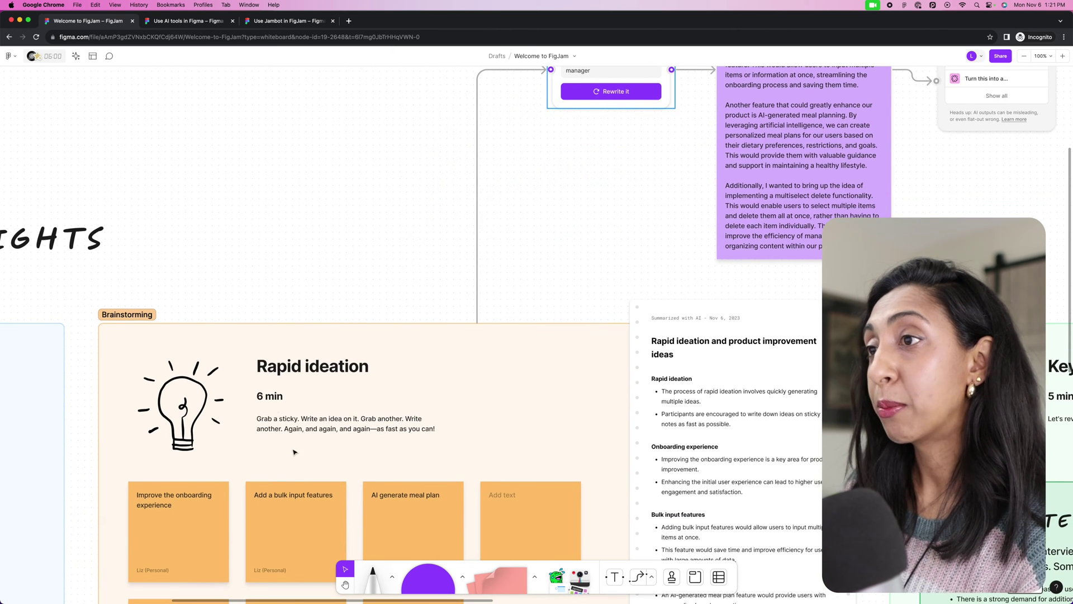
scroll(289, 413, down, 5)
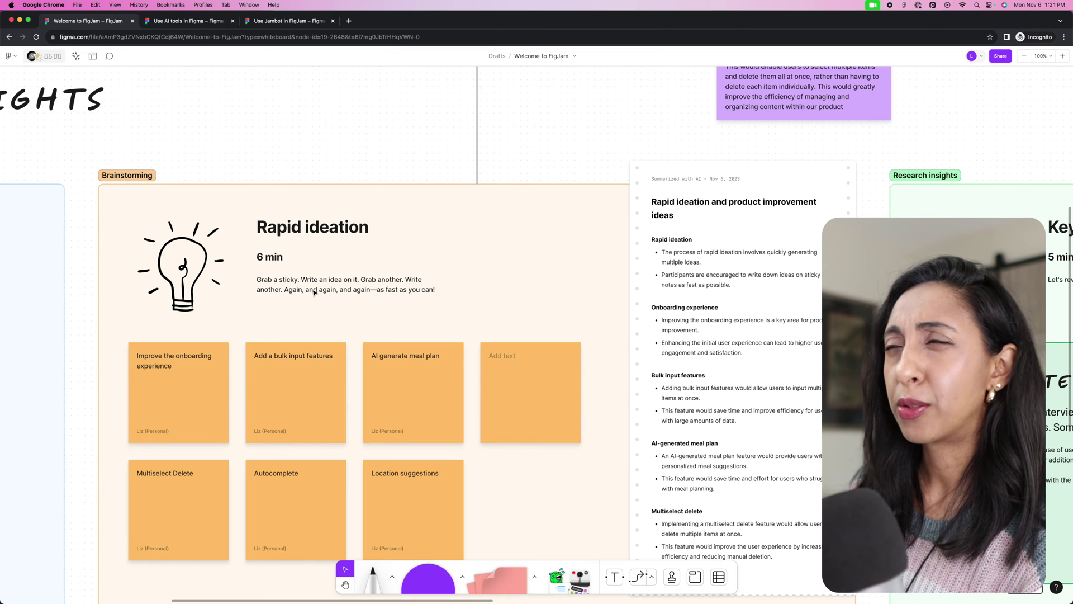
scroll(314, 292, up, 12)
scroll(314, 291, right, 3)
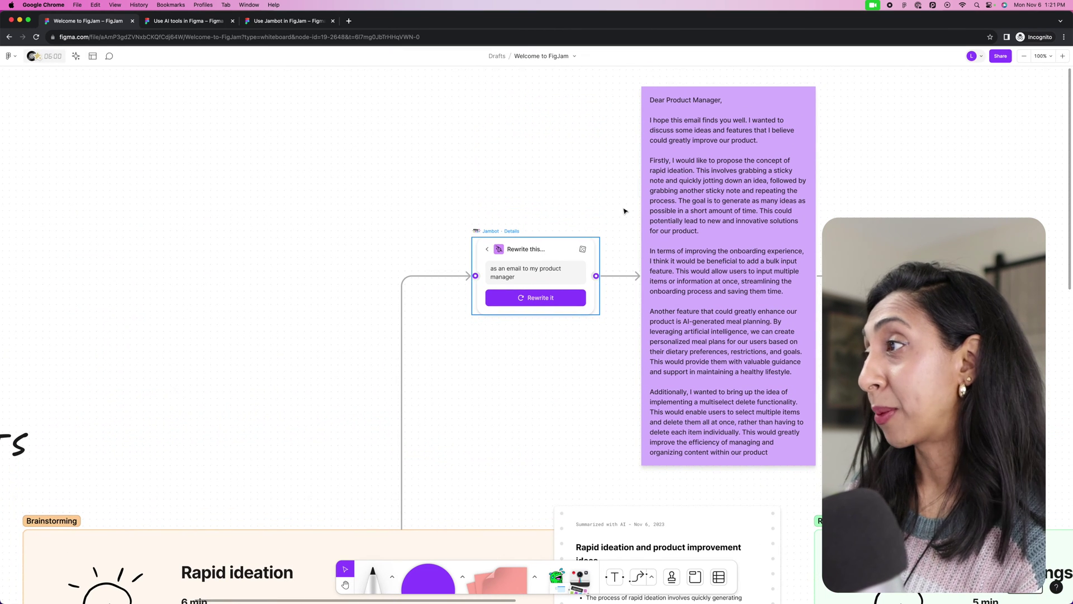
Add a 'Turn this into a...' Jambot step after the email sticky.
scroll(719, 402, down, 3)
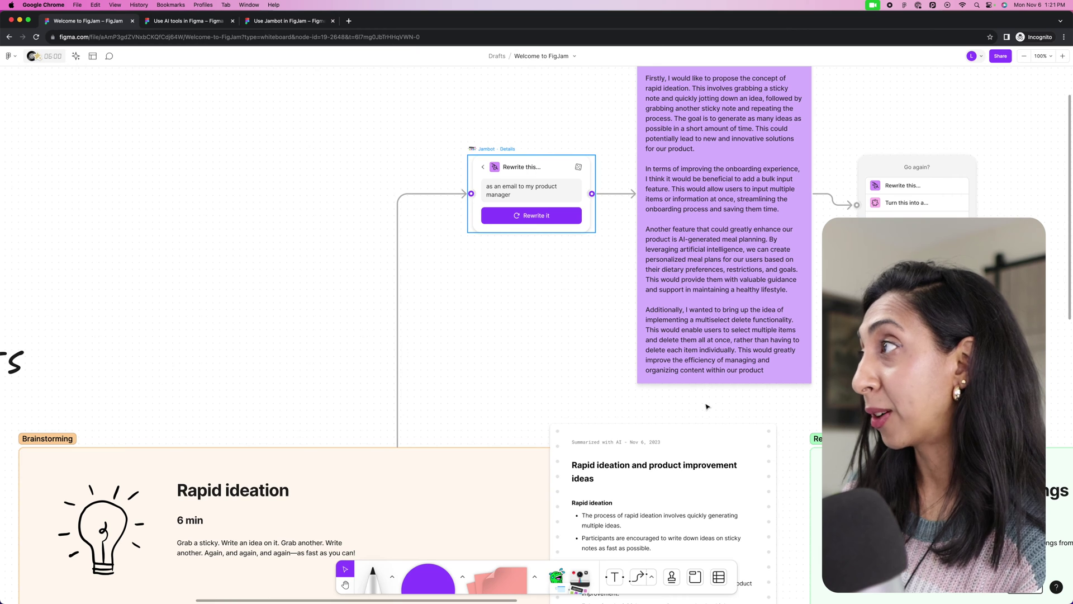
scroll(763, 302, right, 3)
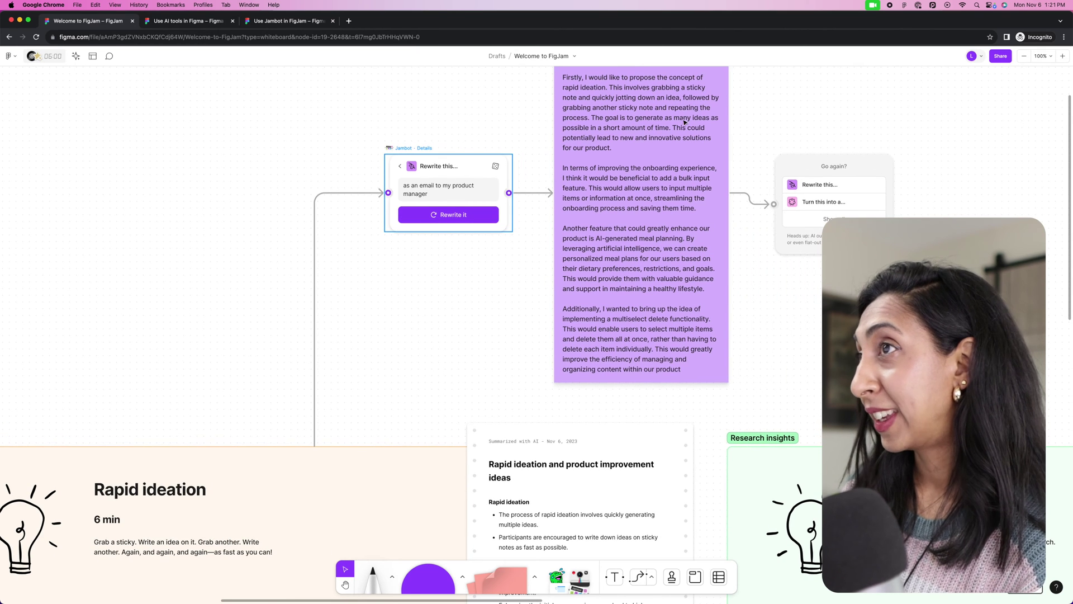
scroll(406, 313, up, 3)
scroll(406, 313, right, 3)
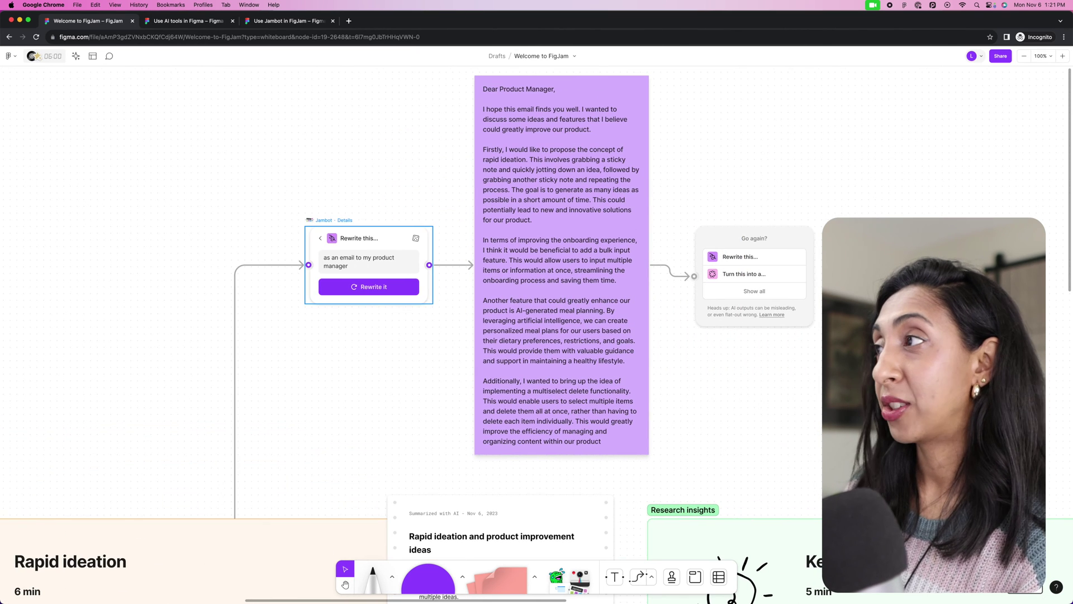
click(742, 274)
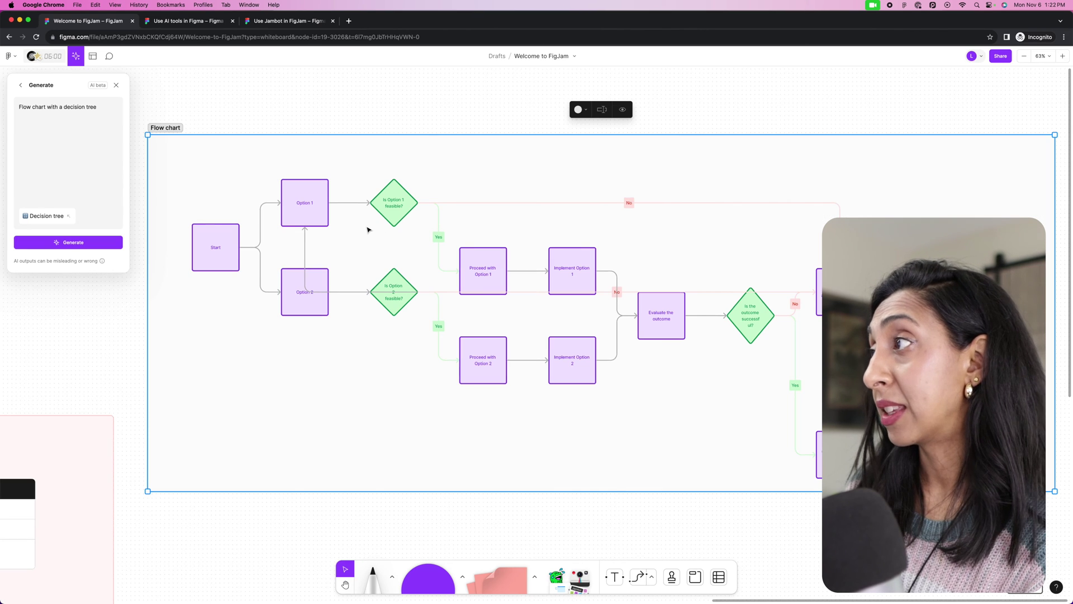
Extend the decision-tree flow chart prompt with 'for an obnoarding process for a meal delivery app'.
scroll(368, 229, right, 2)
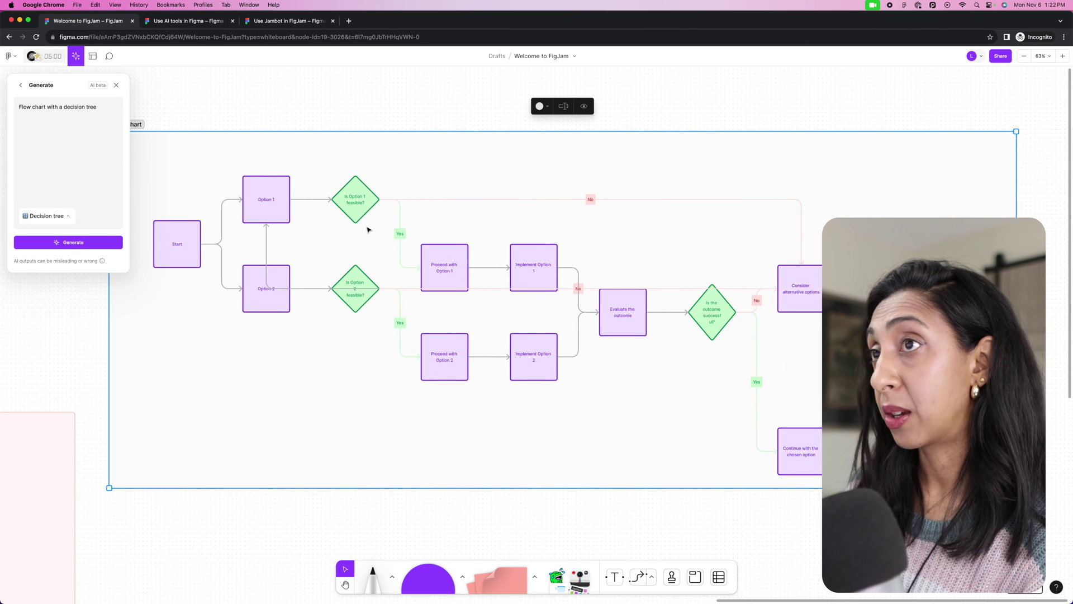
scroll(251, 241, left, 2)
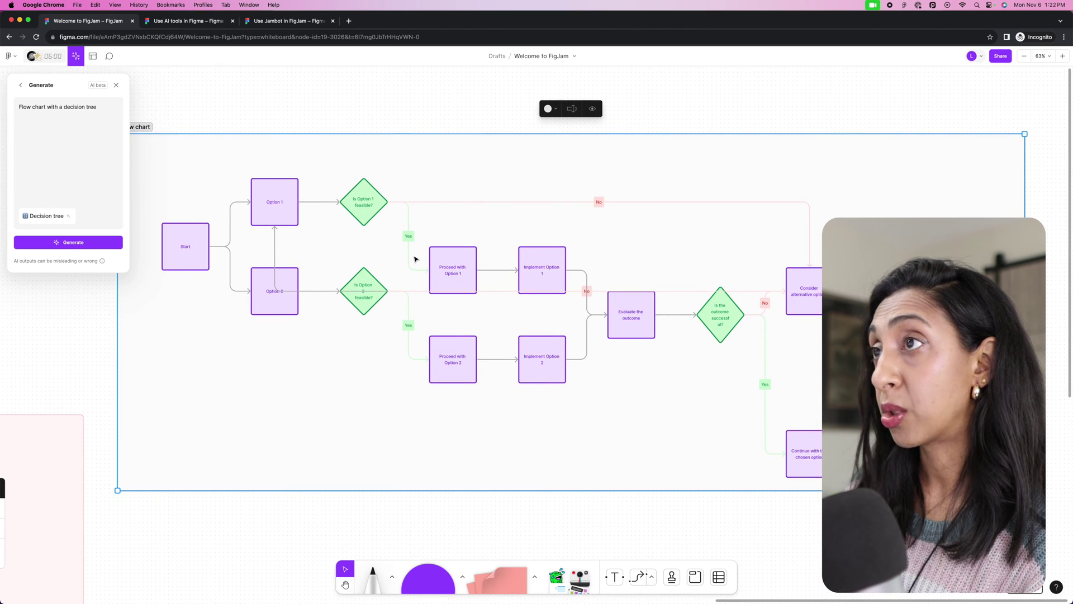
click(200, 251)
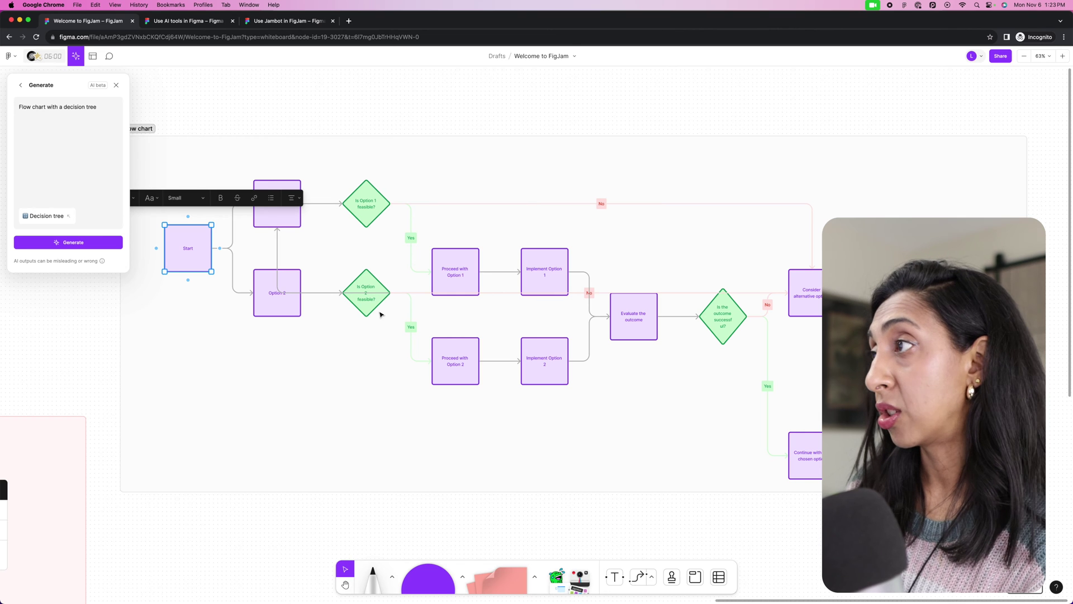
scroll(503, 280, left, 4)
click(111, 109)
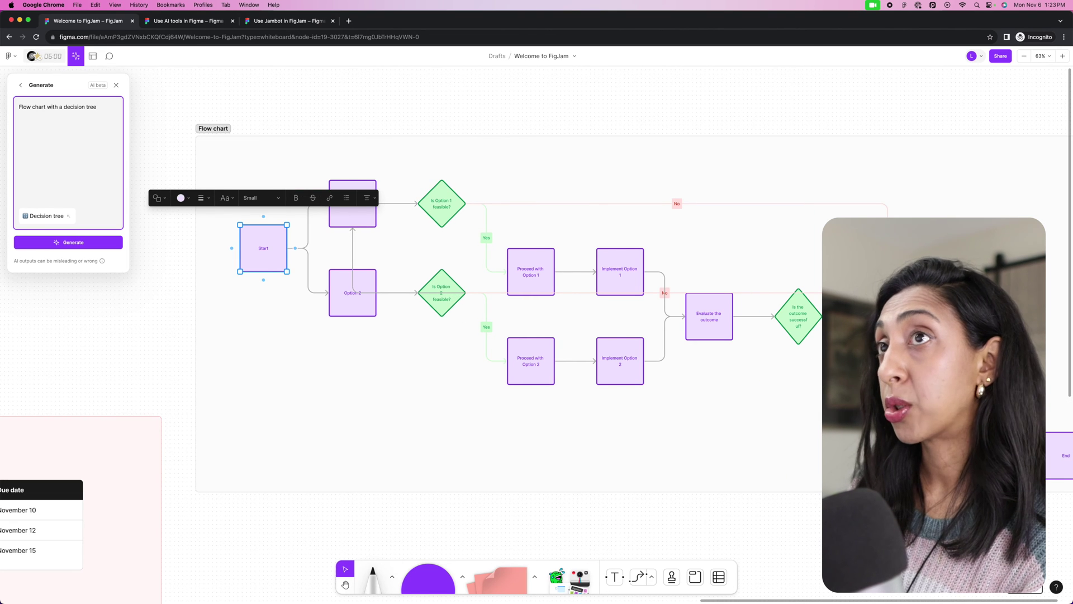
text(for an o)
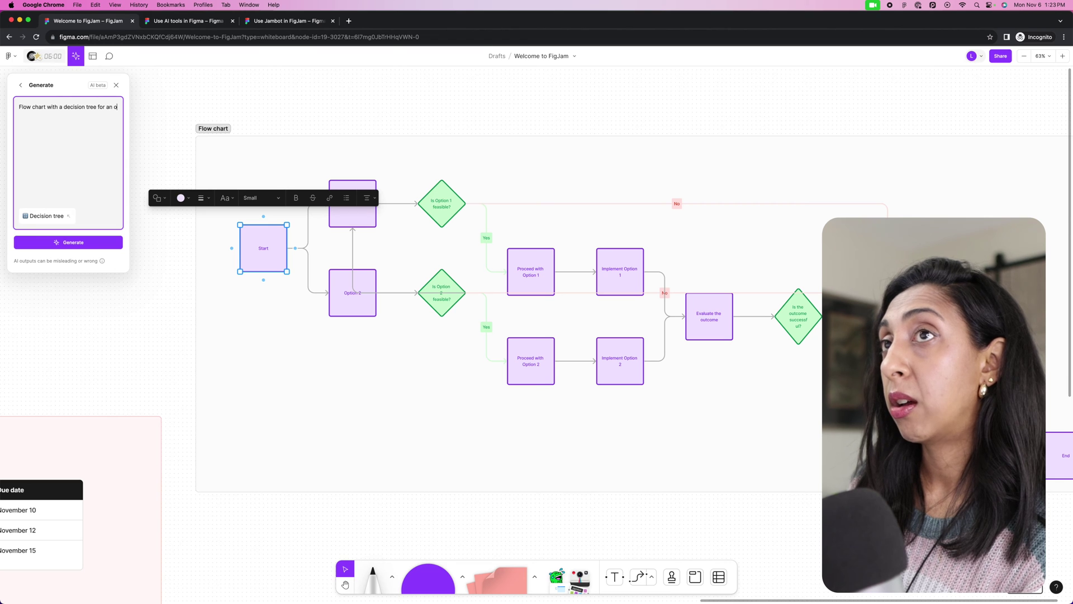
text(bnoarding proces)
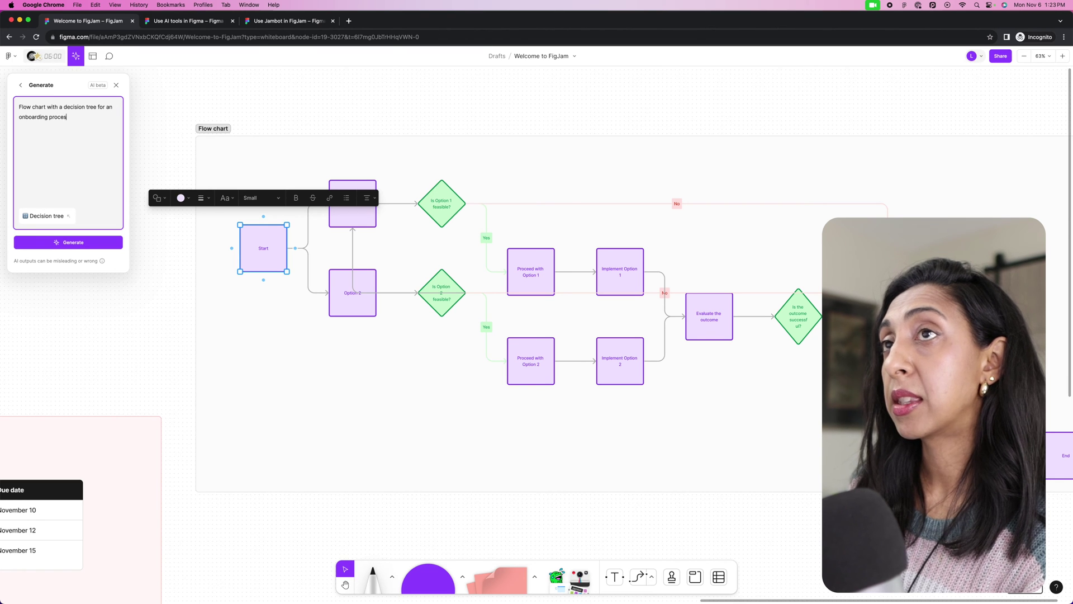
text(s for a meal delivery app)
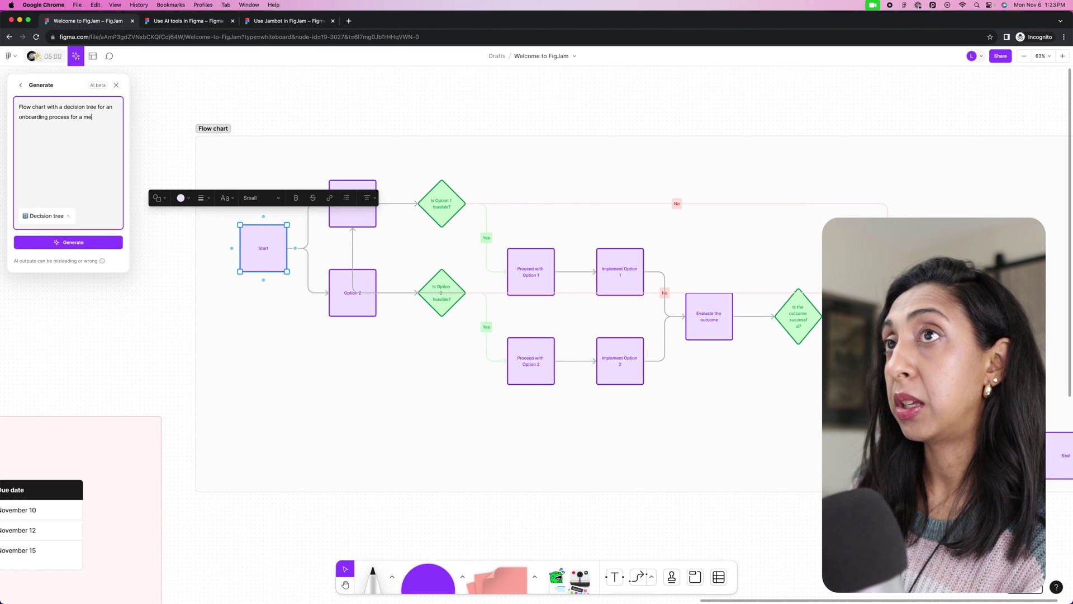
Generate the meal delivery onboarding decision-tree flow chart and look over its yes/no branches.
click(74, 244)
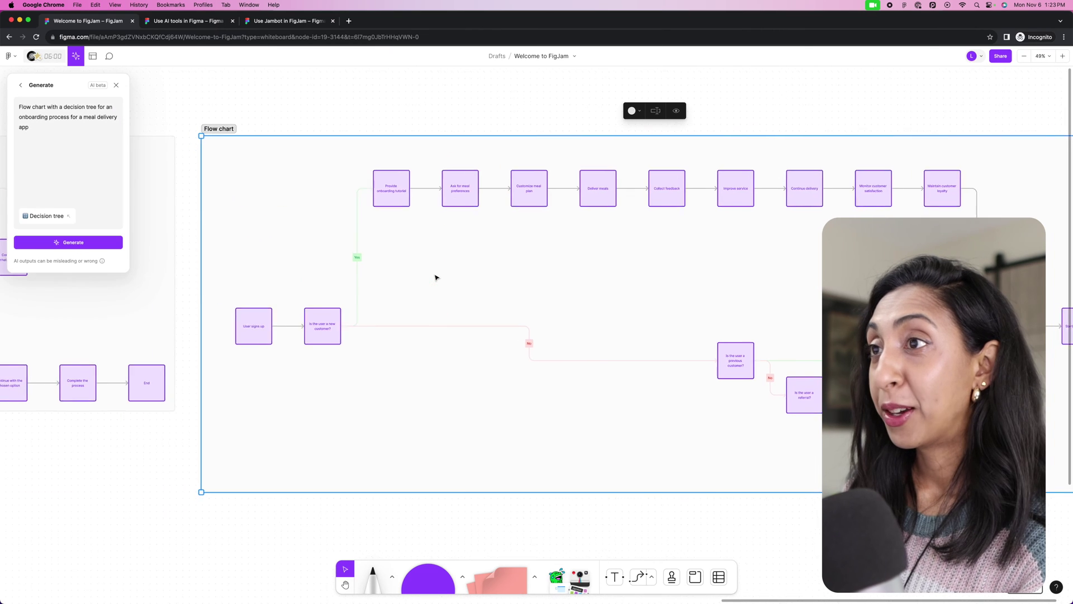
scroll(285, 323, up, 1)
scroll(327, 350, right, 2)
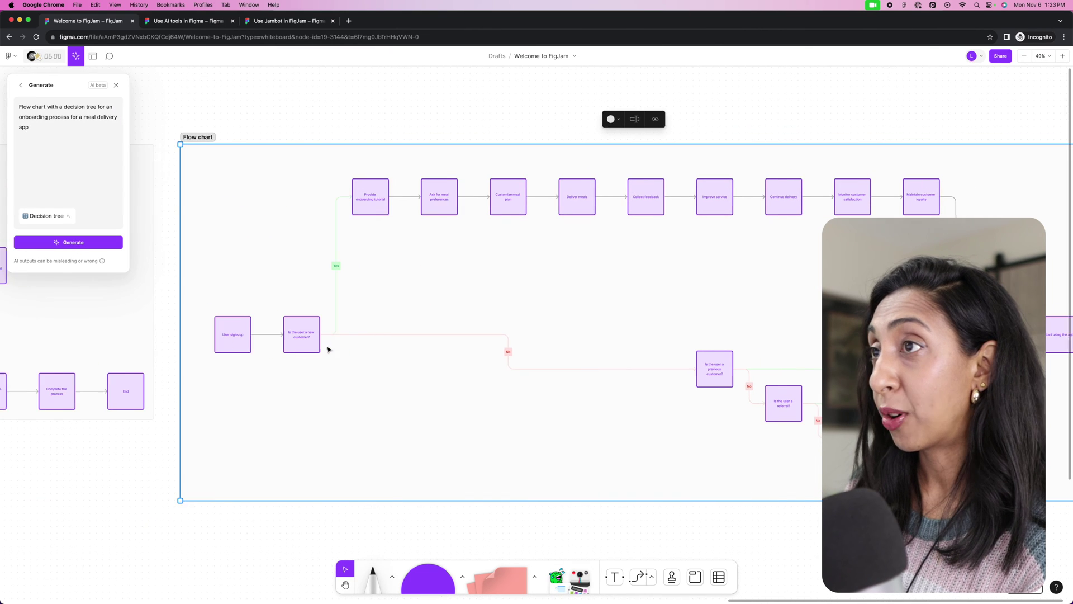
scroll(328, 350, right, 1)
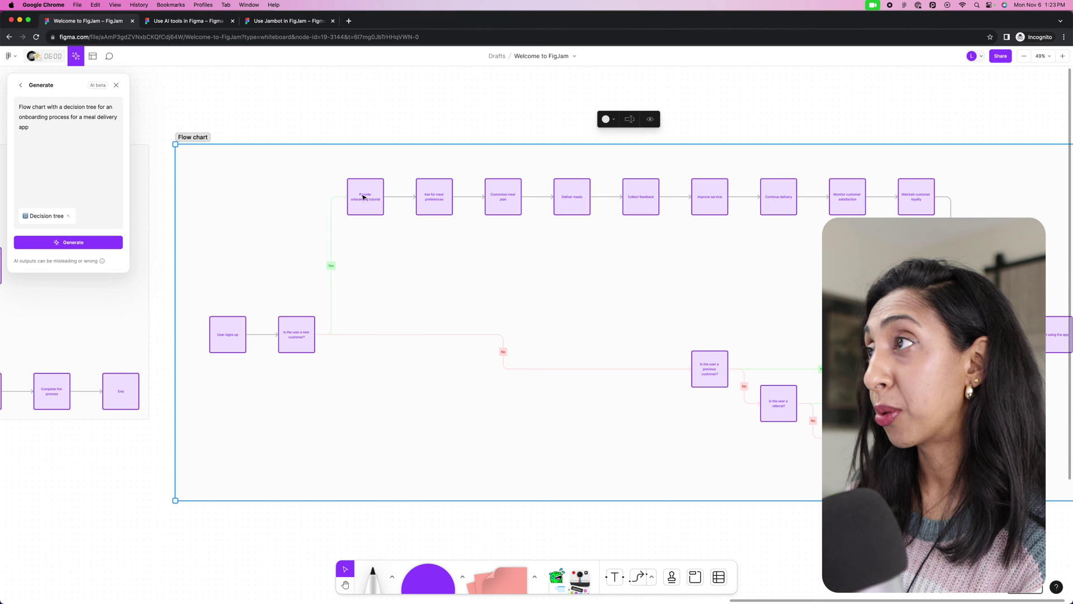
scroll(604, 200, left, 1)
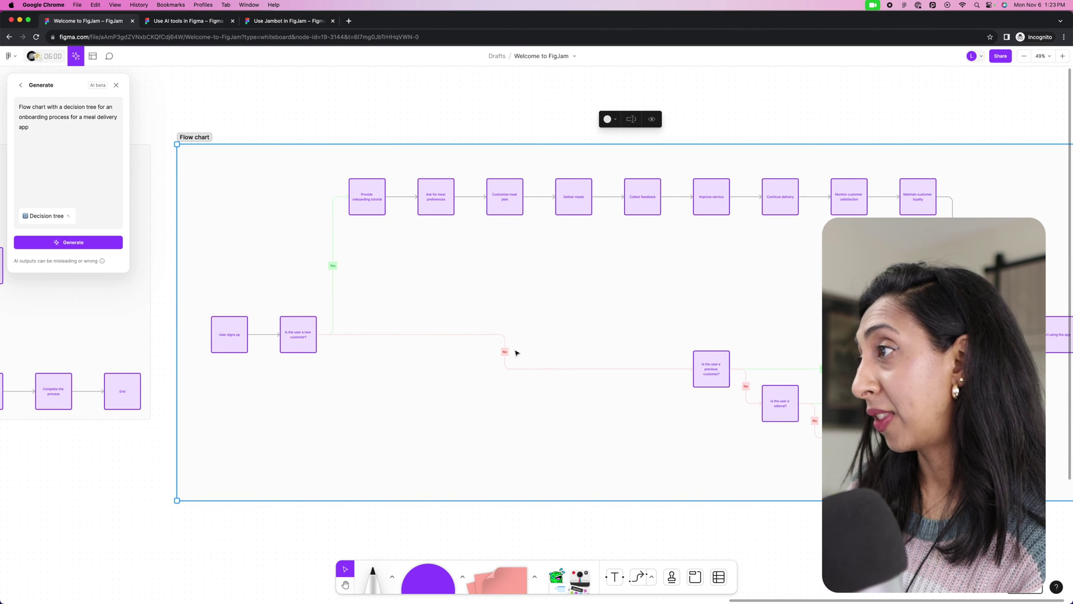
scroll(515, 353, right, 4)
scroll(416, 344, down, 5)
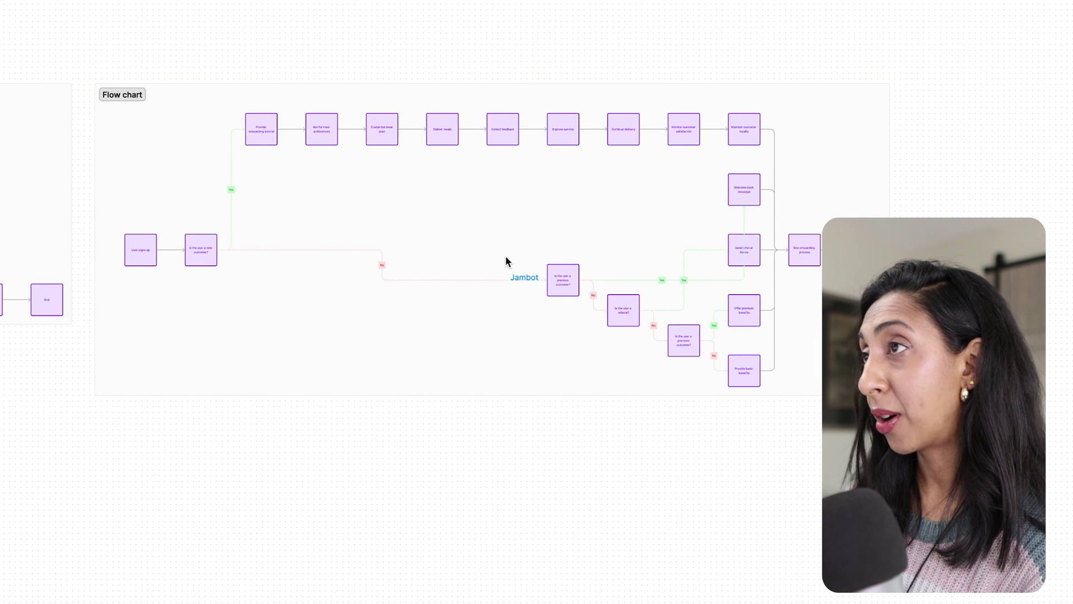
click(508, 265)
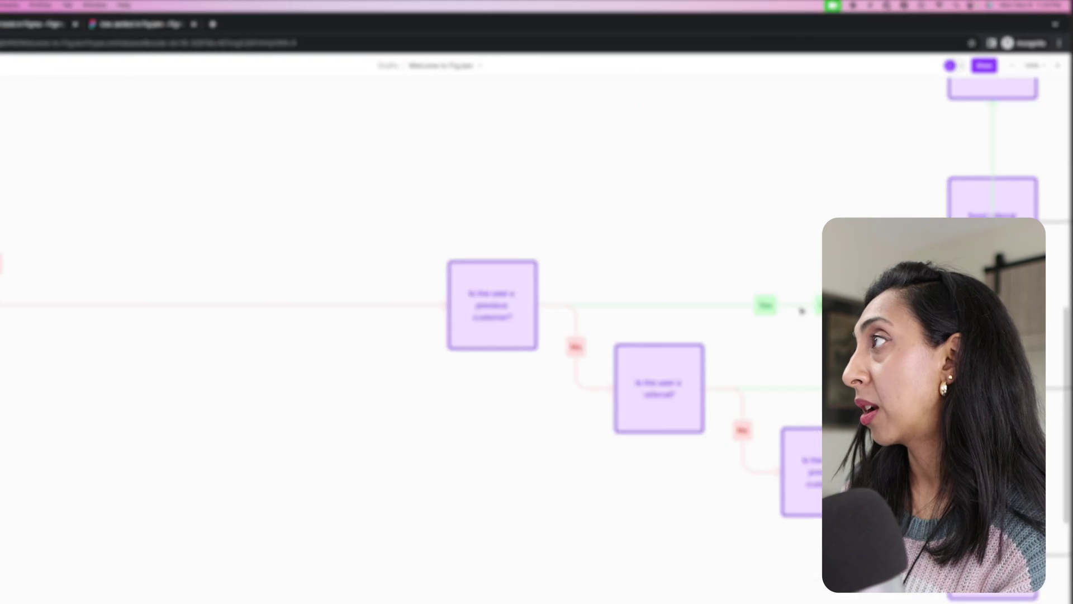
Run Jambot's Ideate on the onboarding flow chart to get idea stickies like interactive quizzes.
scroll(675, 445, up, 10)
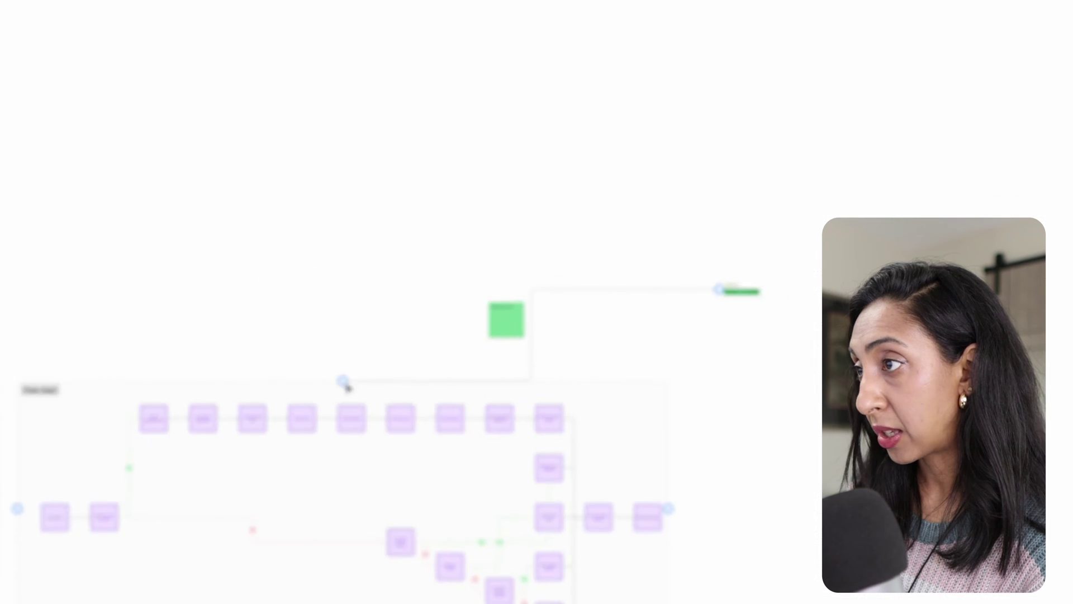
click(344, 382)
scroll(294, 354, up, 5)
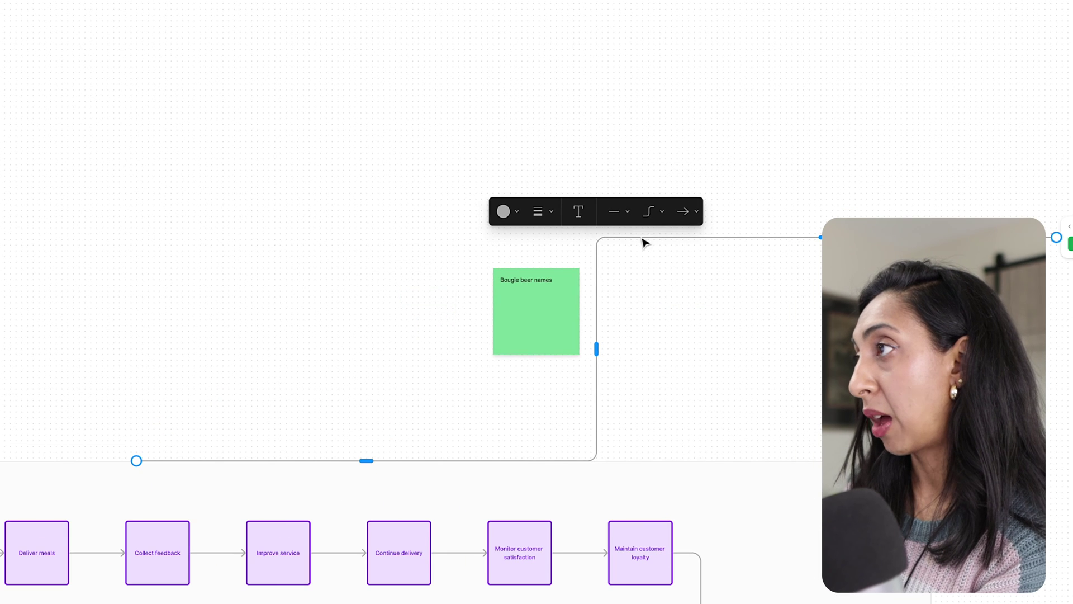
click(556, 298)
scroll(554, 299, right, 10)
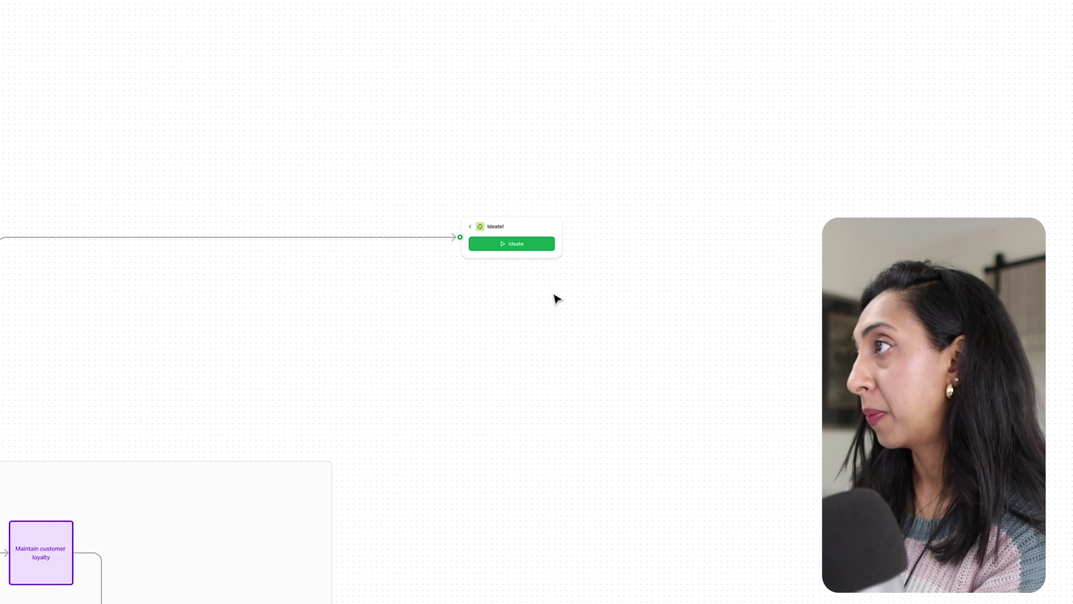
click(506, 248)
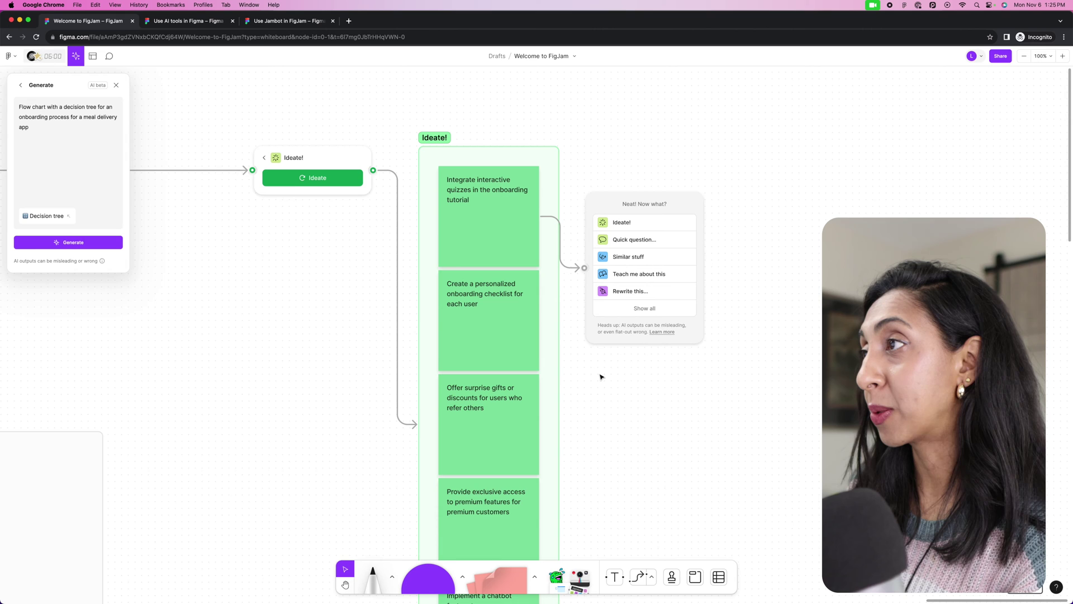
Use Teach me about this to get a blue sticky explaining the interactive quizzes idea.
scroll(486, 209, up, 1)
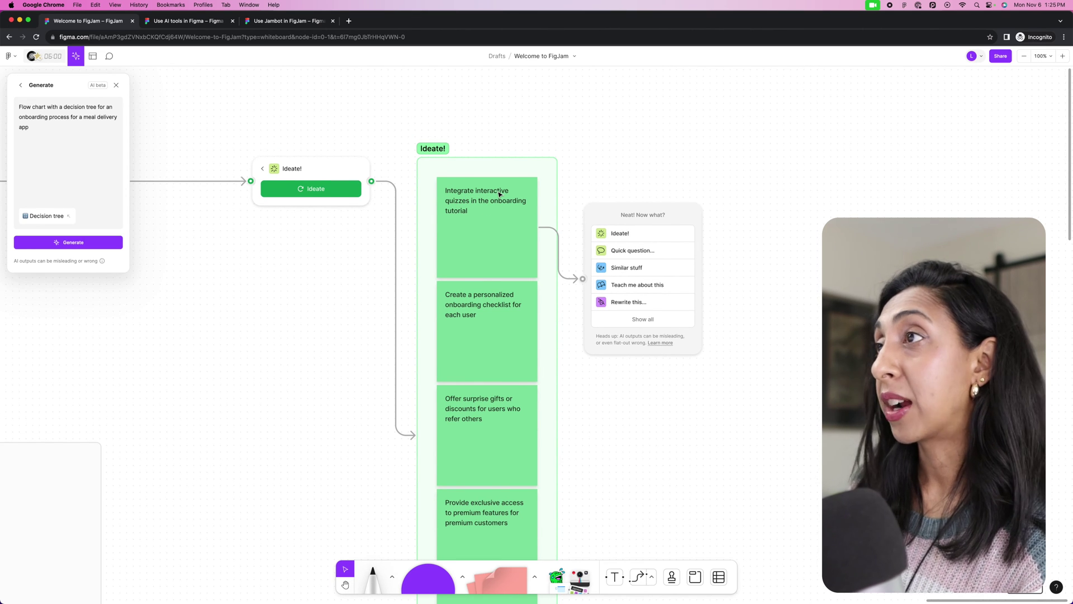
click(635, 285)
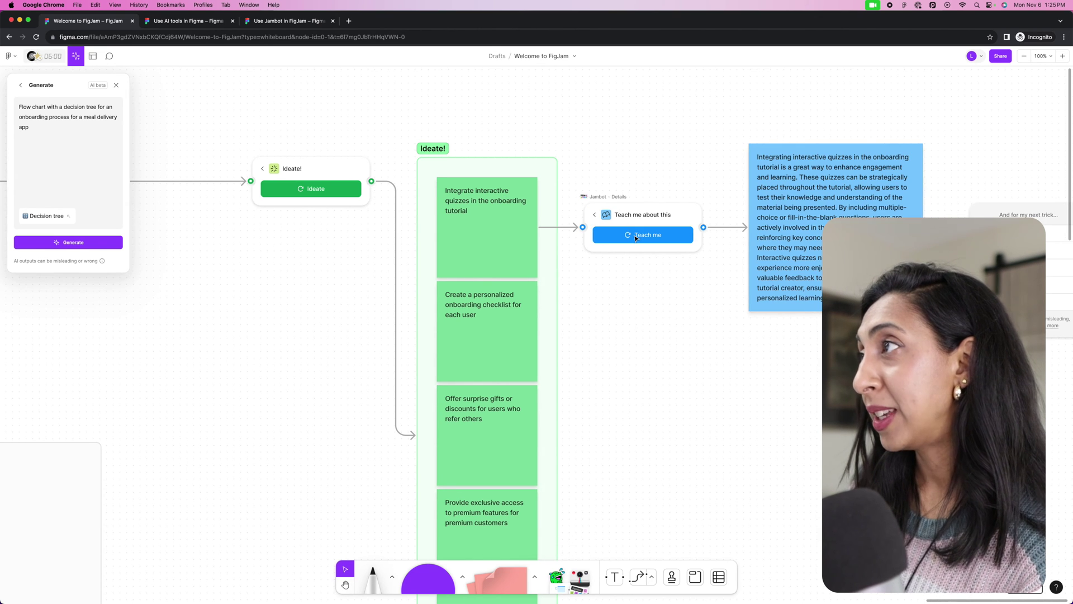
scroll(635, 237, right, 5)
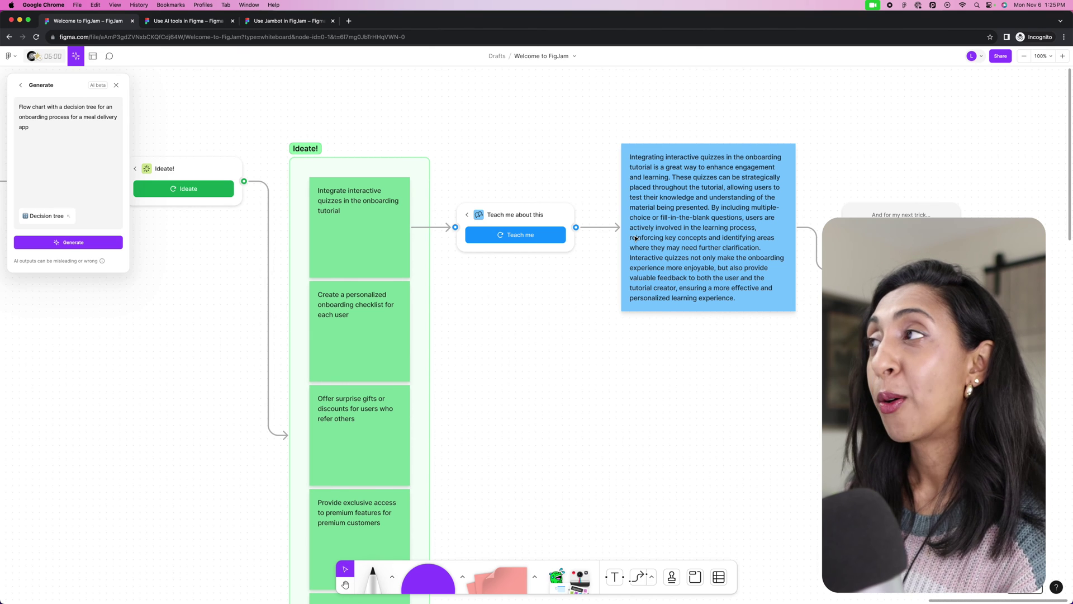
scroll(635, 237, right, 2)
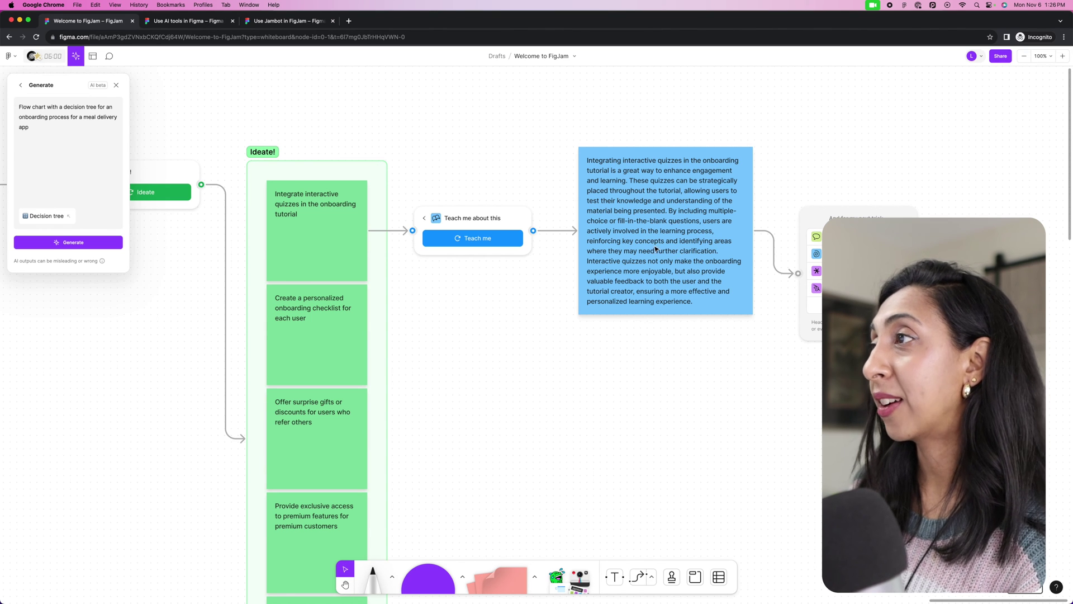
scroll(656, 248, right, 8)
Add a Give me... step asking for examples and browse the five onboarding quiz examples.
click(642, 319)
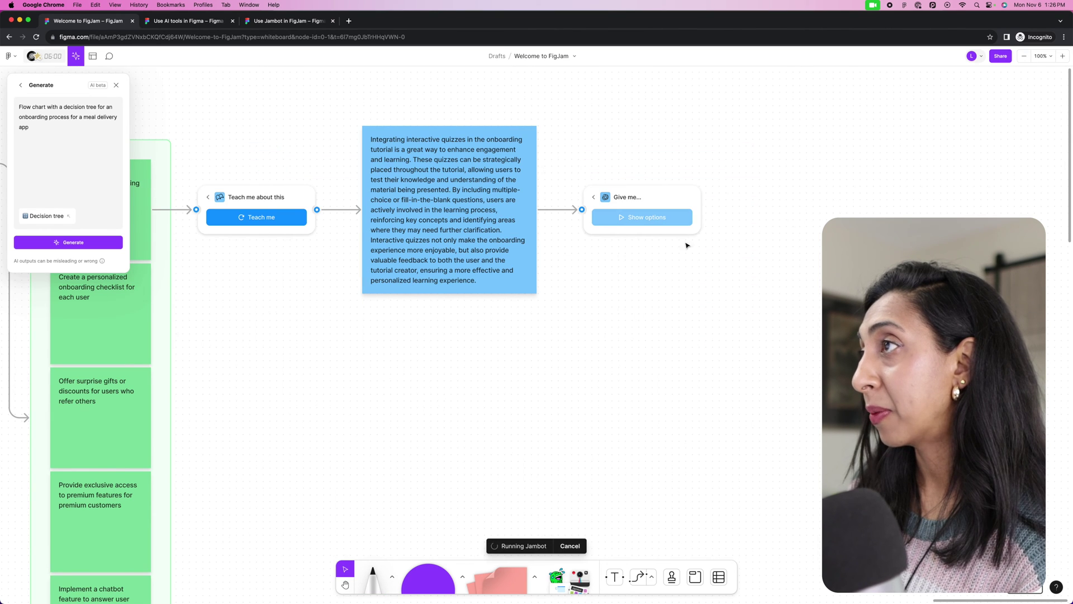
click(660, 241)
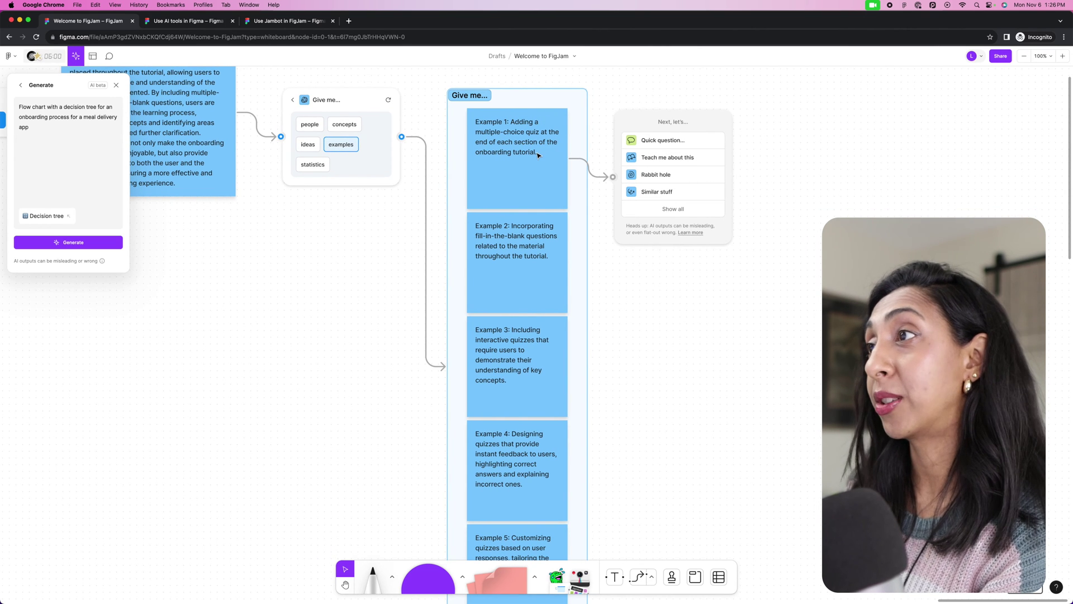
scroll(538, 155, down, 4)
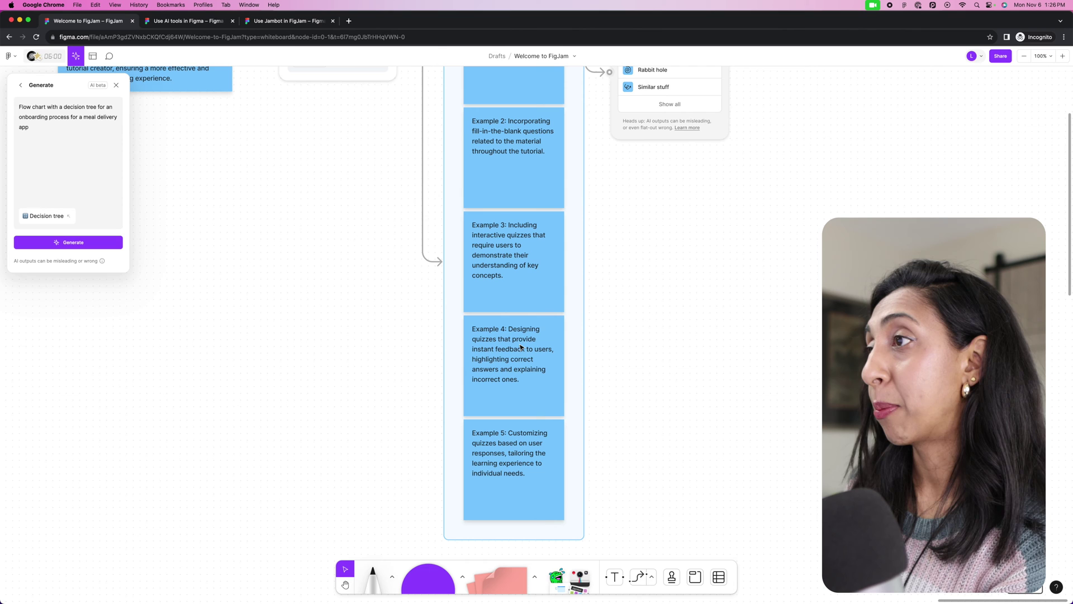
scroll(564, 365, left, 1)
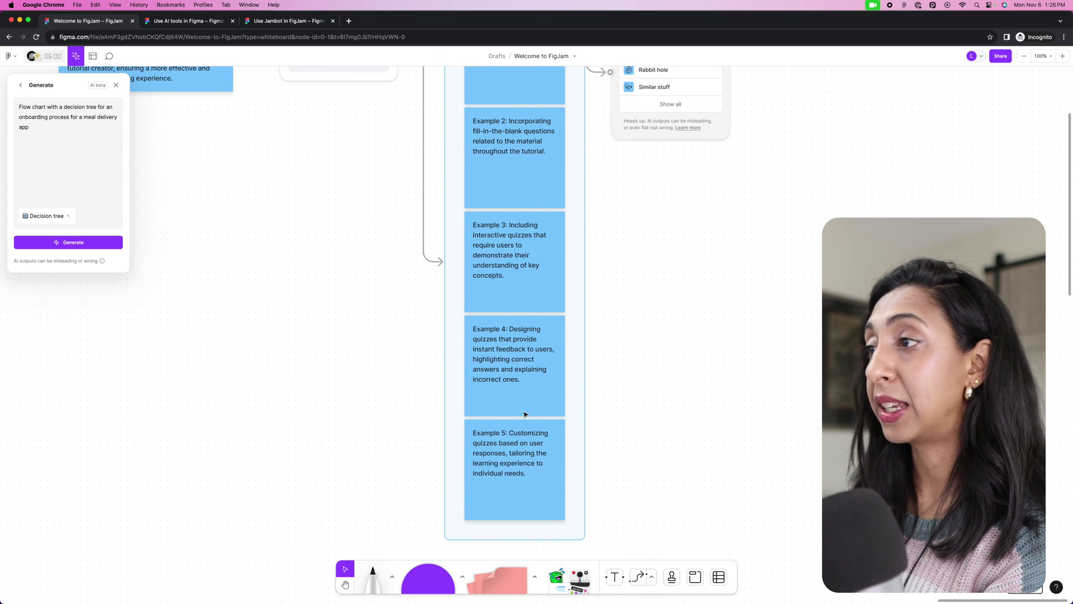
scroll(524, 414, up, 6)
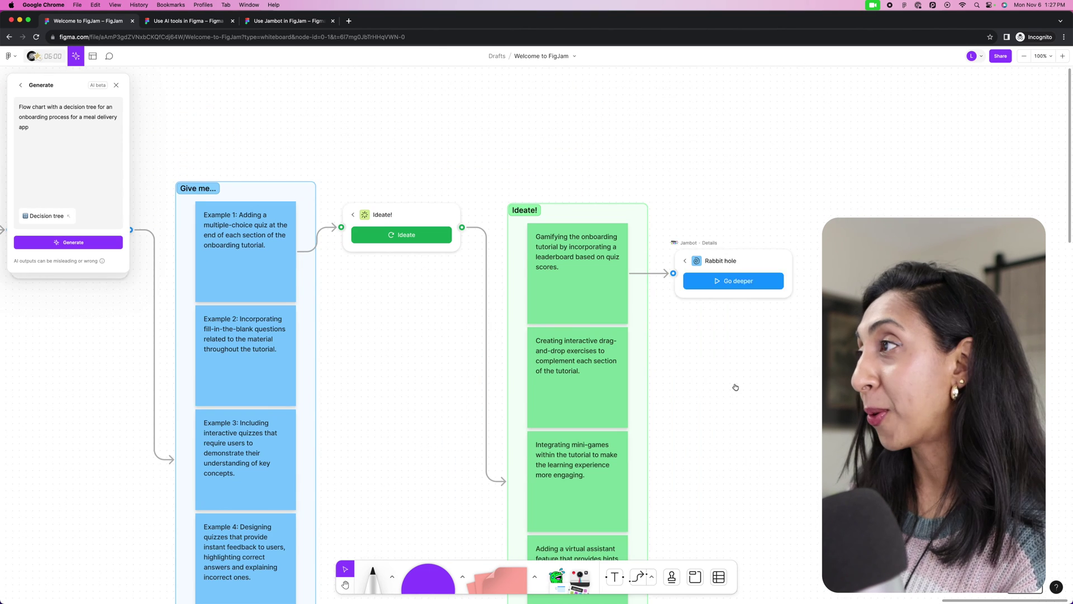
Expand the Rabbit hole card into a list of related topics.
click(733, 281)
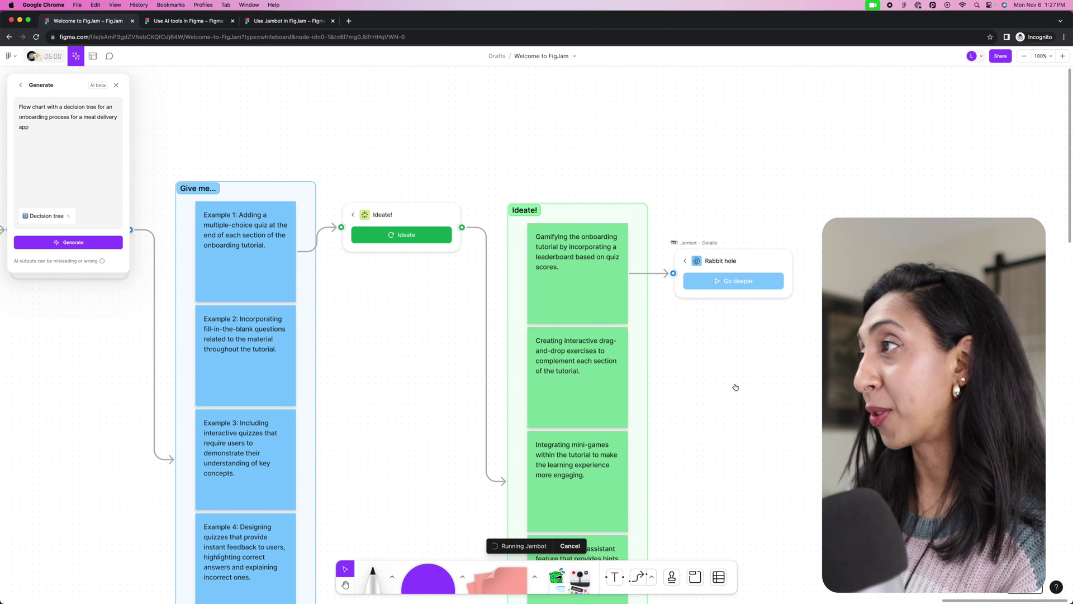
scroll(735, 387, right, 2)
scroll(687, 218, down, 3)
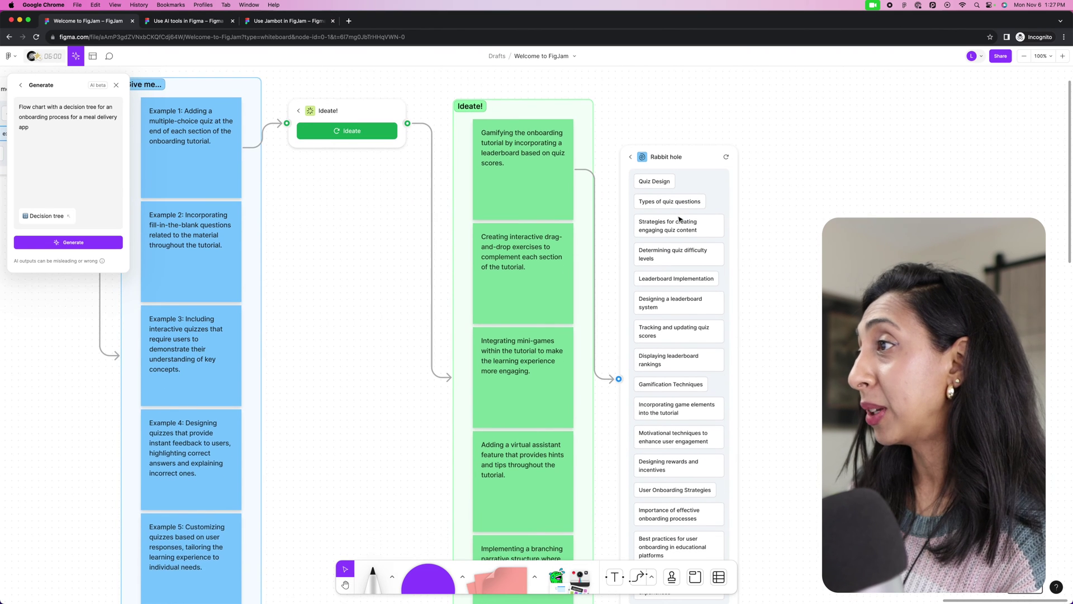
scroll(679, 219, down, 1)
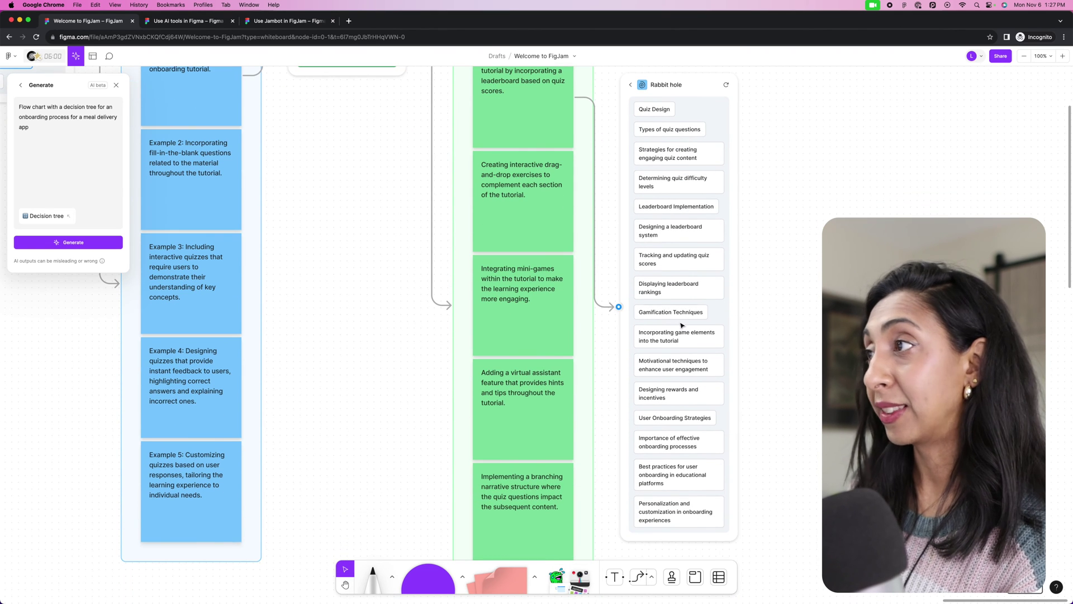
Get a deeper explanation of Gamification Techniques and show all What's next? options.
click(666, 312)
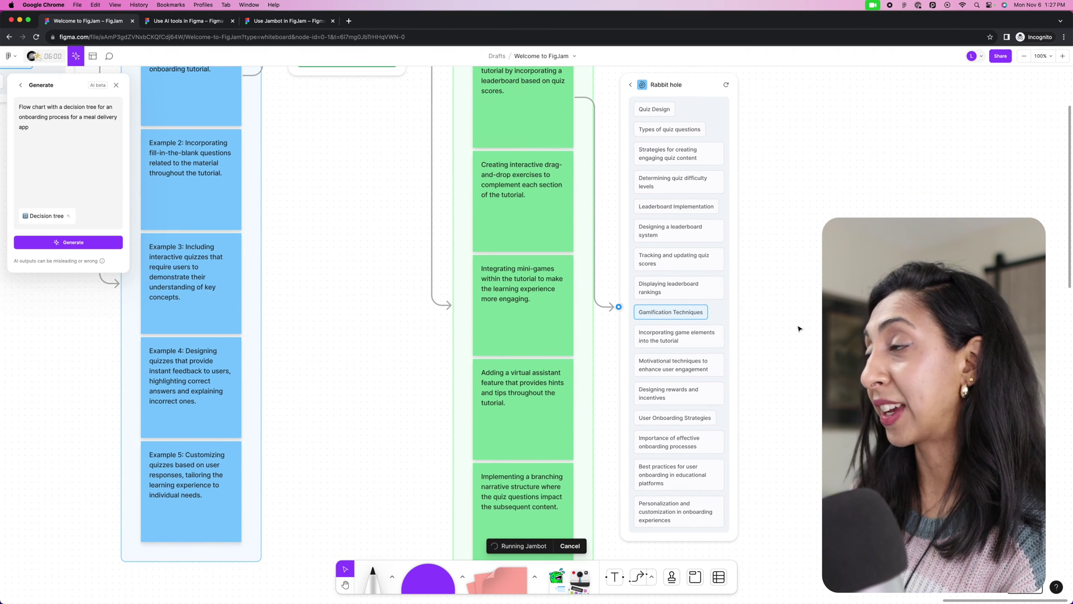
scroll(667, 312, right, 2)
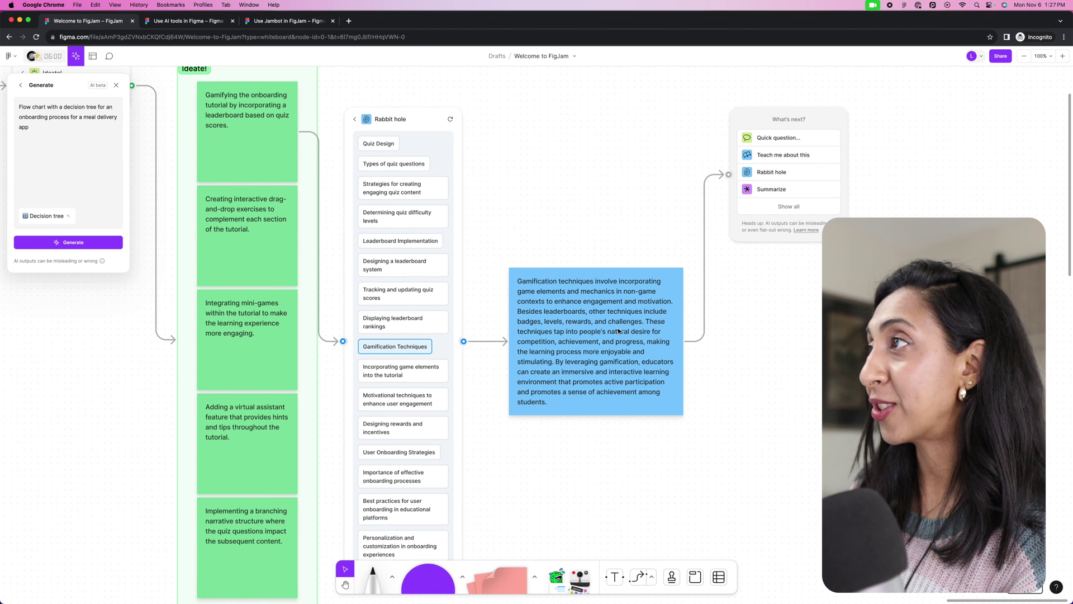
scroll(619, 331, right, 5)
click(729, 215)
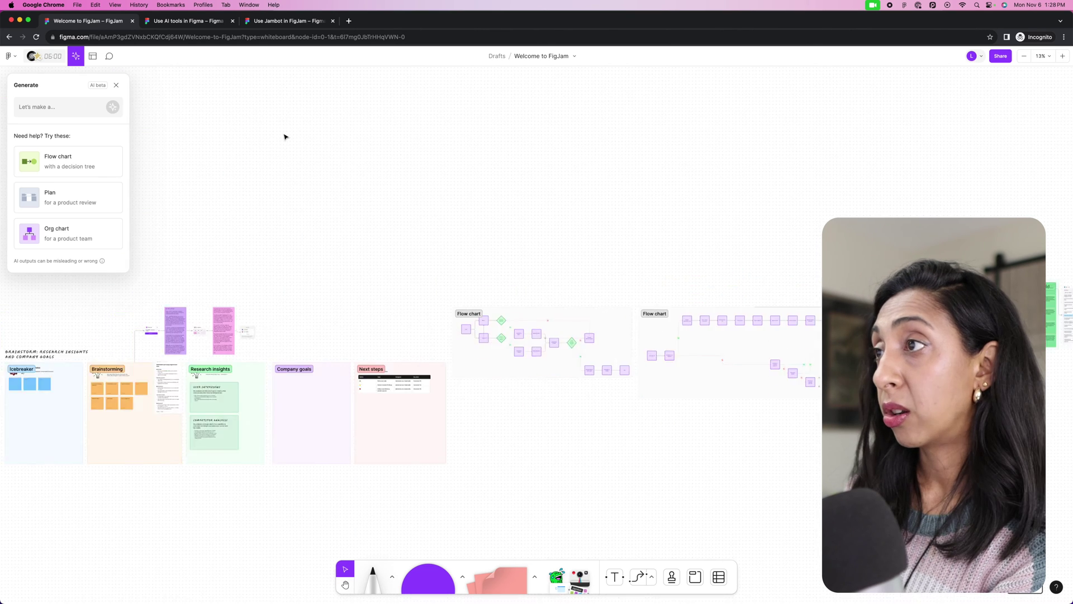
scroll(285, 135, down, 10)
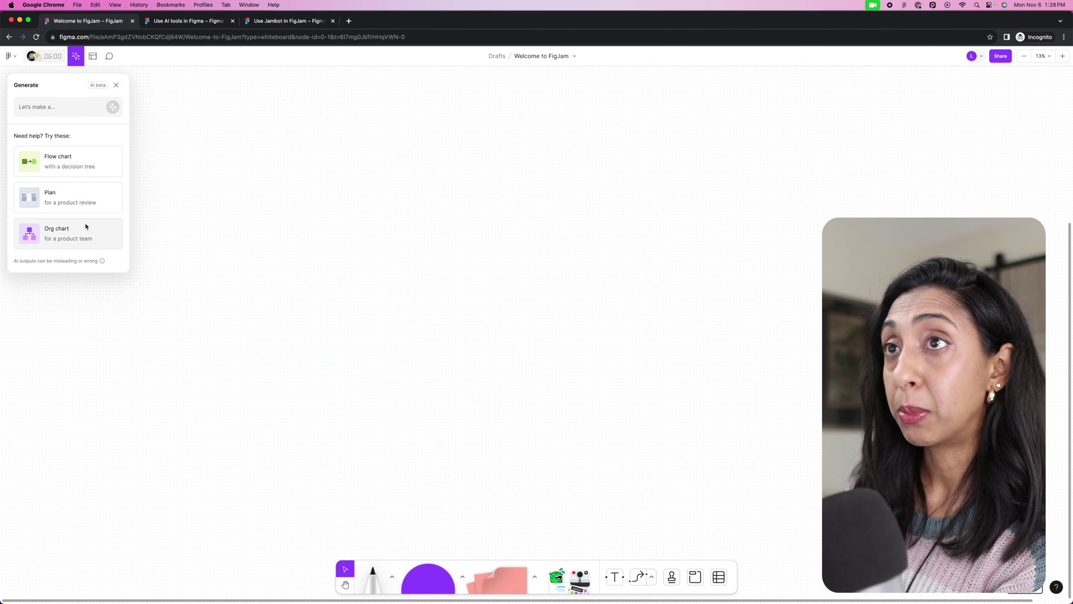
Generate a product review plan and vote Neutral on the Ease of use scale.
click(79, 188)
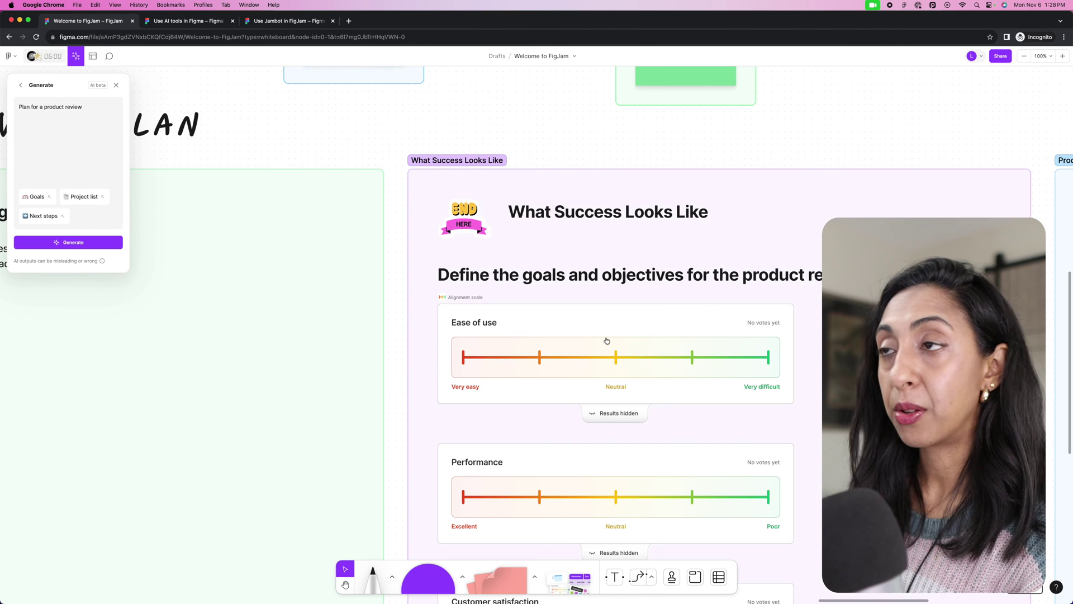
scroll(606, 340, down, 2)
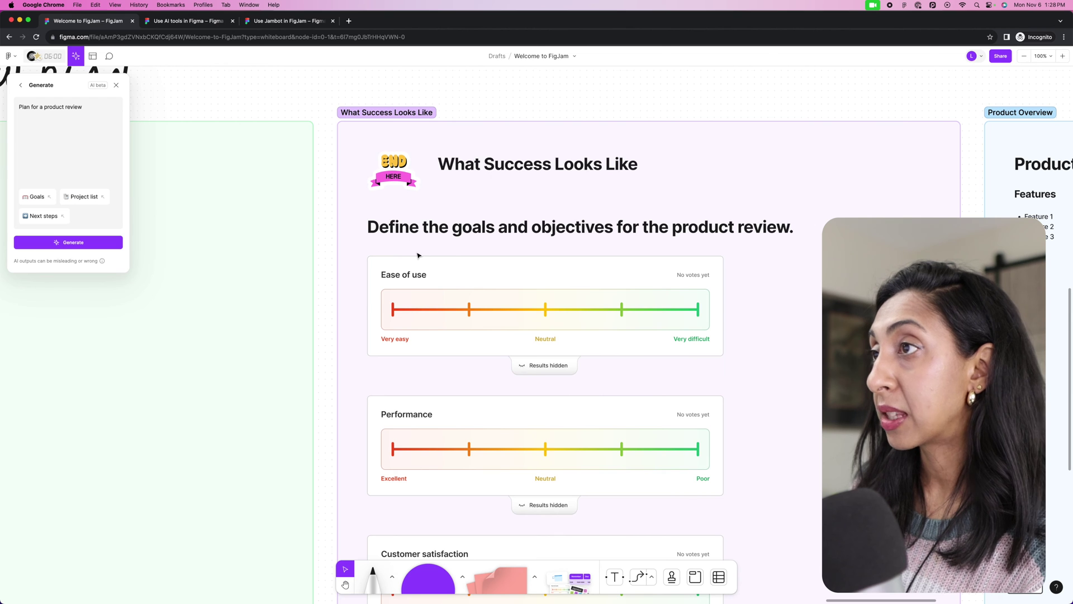
click(546, 312)
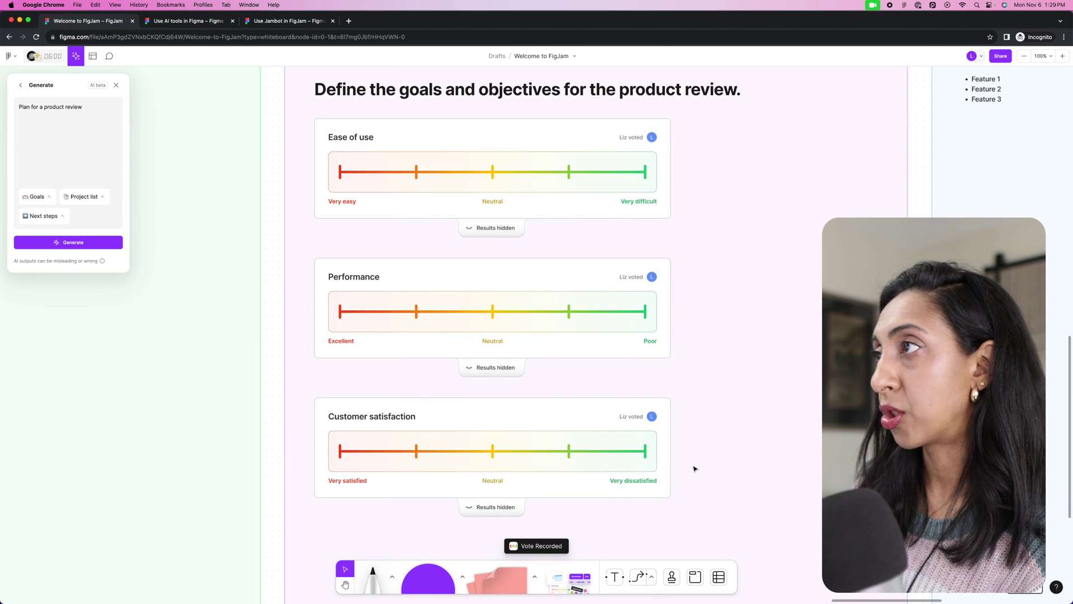
Reveal the votes on the Ease of use, Performance and Customer satisfaction scales.
scroll(694, 468, up, 2)
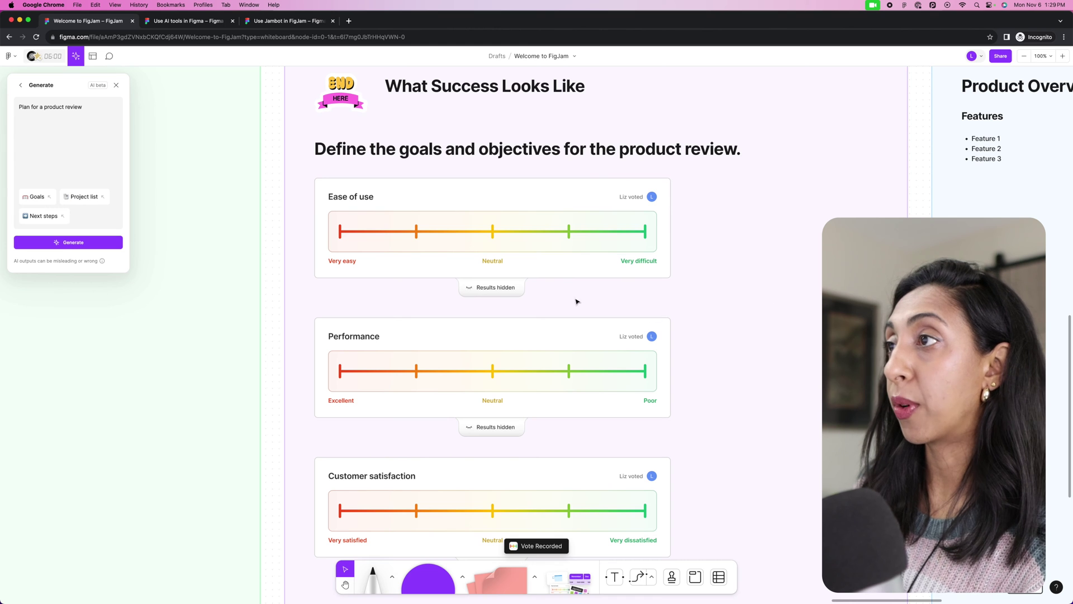
click(500, 285)
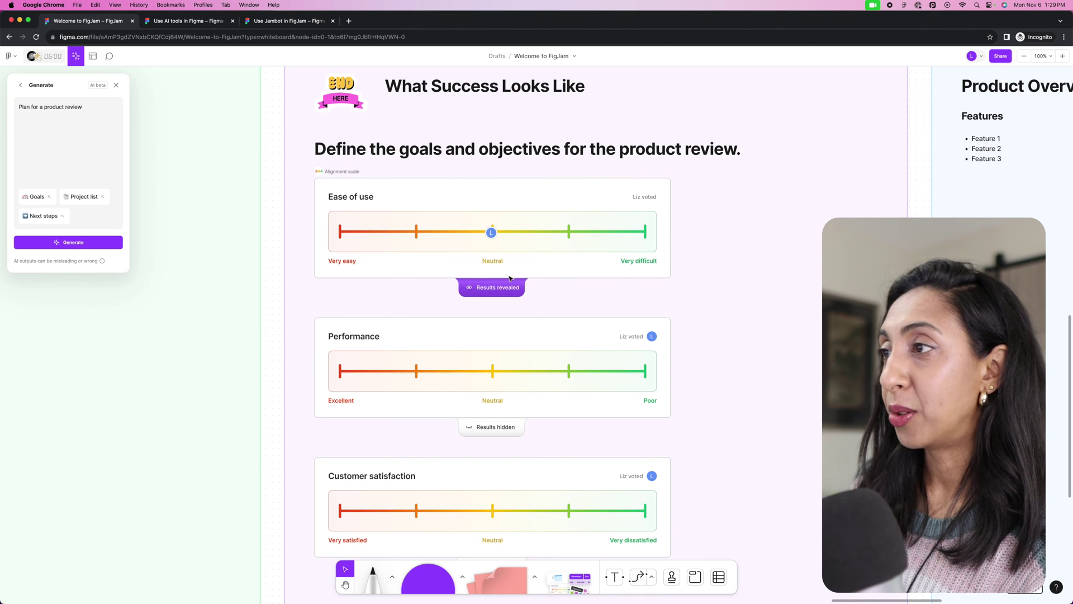
click(494, 427)
scroll(508, 430, down, 4)
scroll(508, 430, up, 1)
click(506, 442)
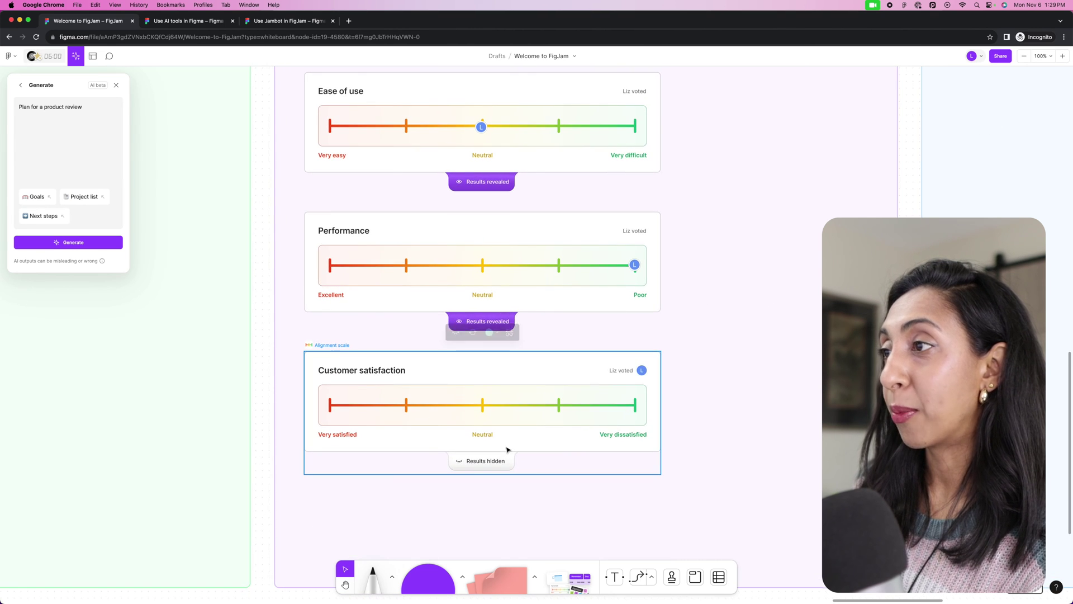
click(495, 459)
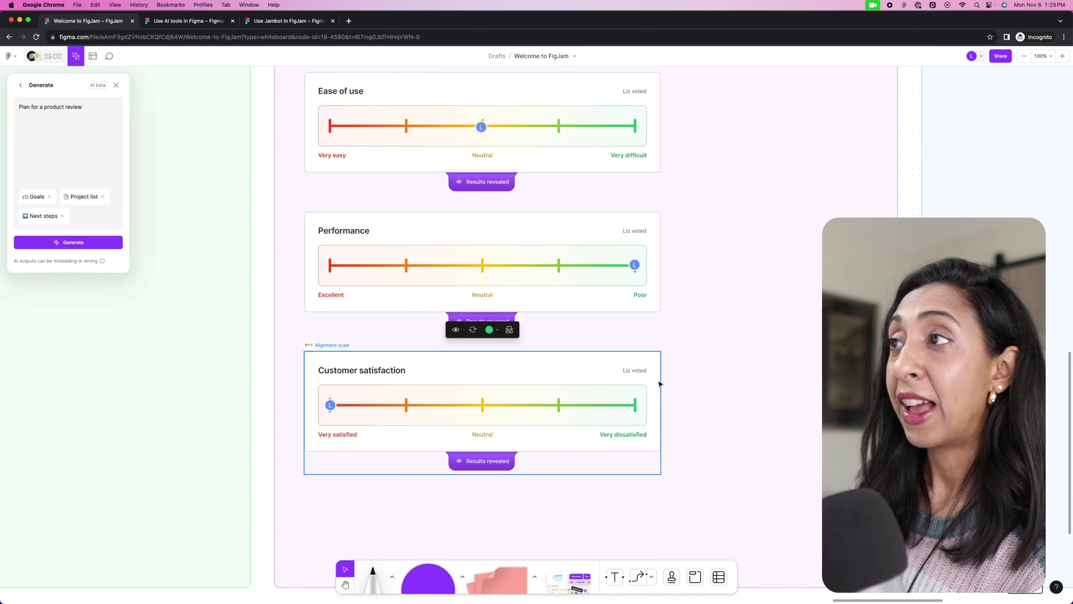
scroll(620, 302, up, 4)
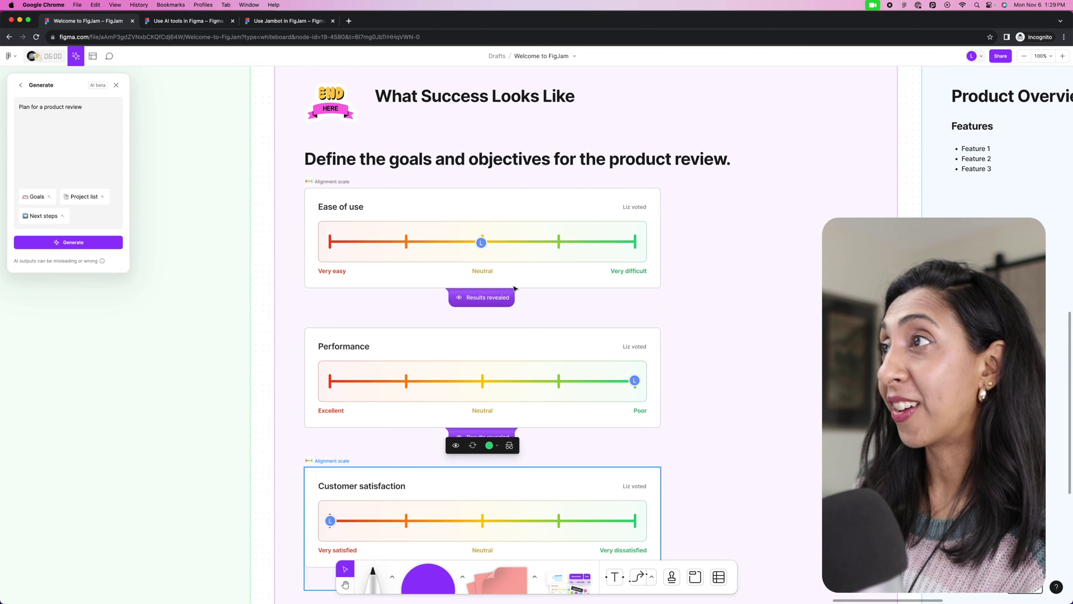
scroll(635, 512, down, 5)
scroll(635, 511, left, 10)
scroll(635, 511, left, 5)
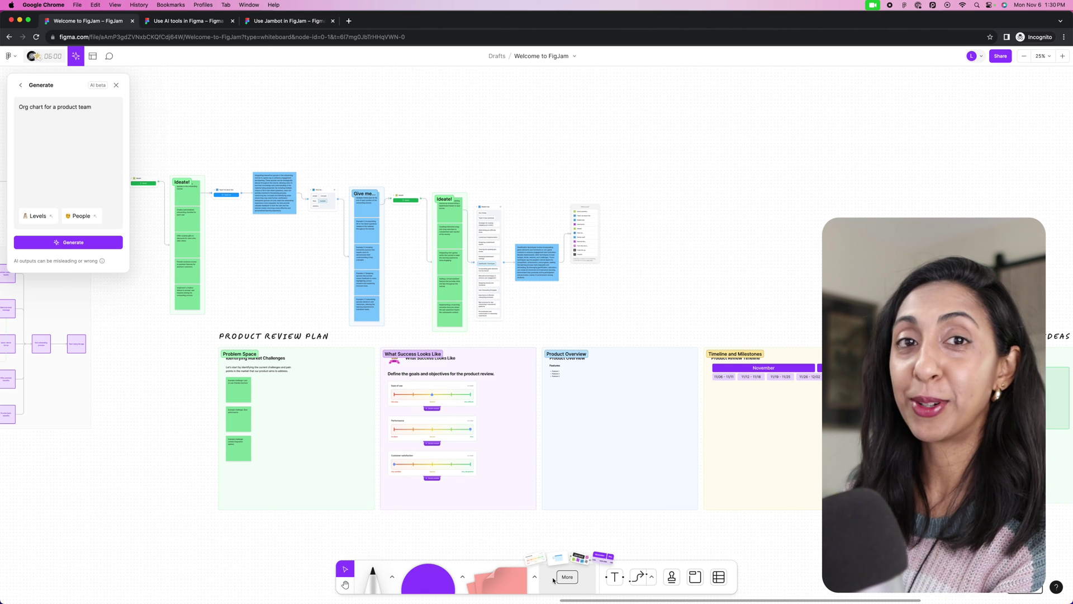
scroll(569, 523, down, 3)
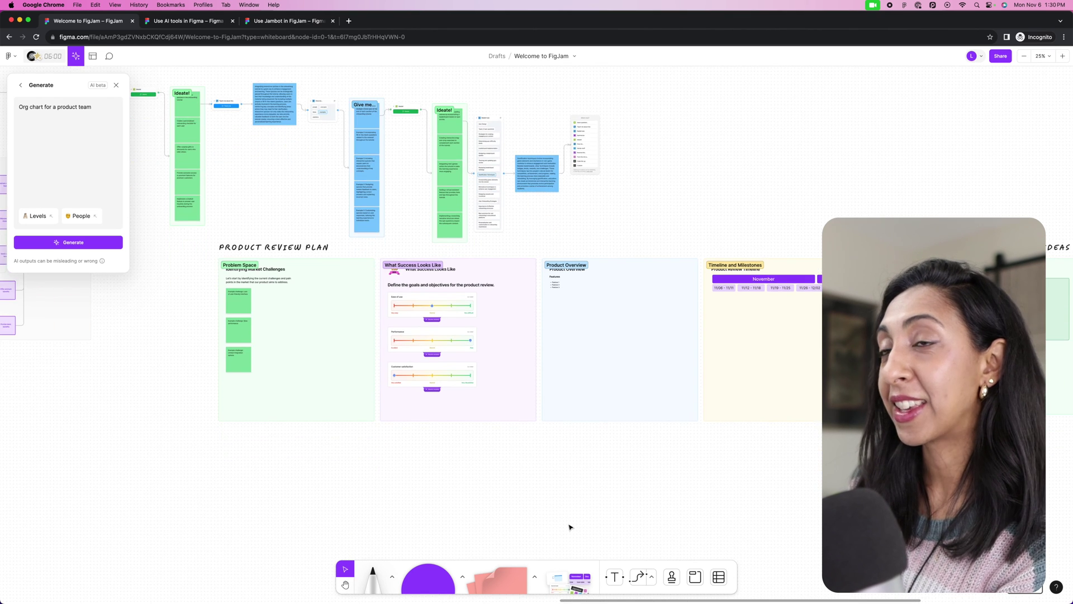
scroll(570, 523, up, 3)
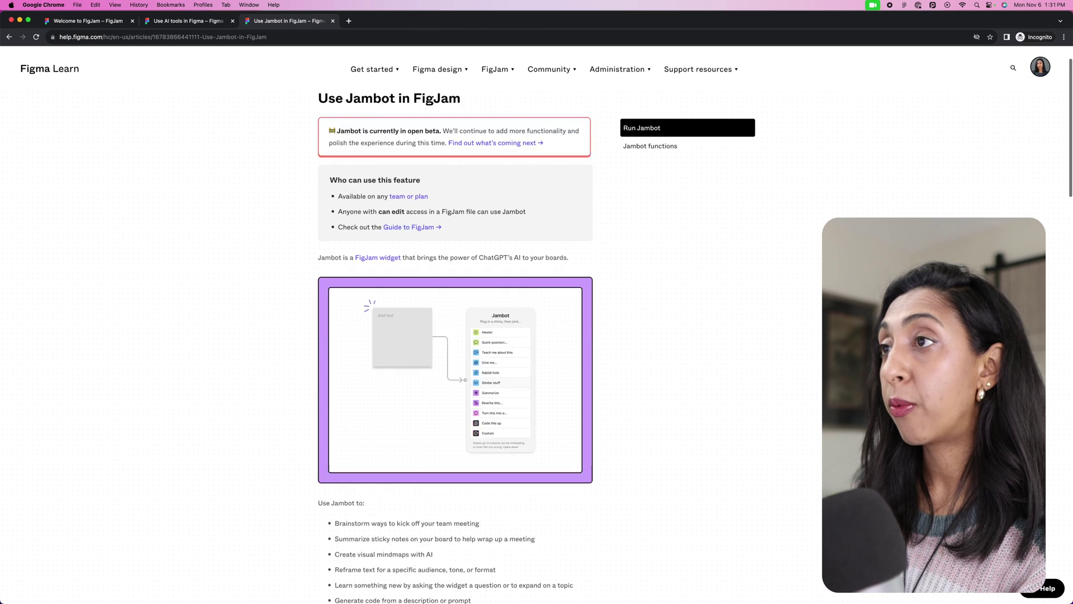
Scroll through the Run Jambot steps and Jambot functions table in the help article.
scroll(455, 335, down, 6)
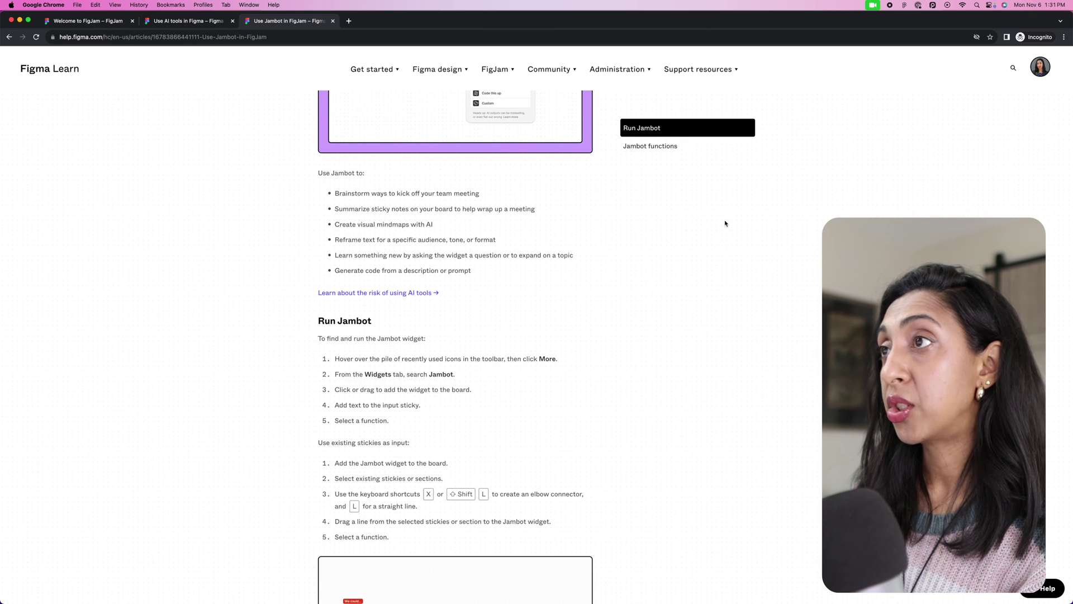
scroll(725, 223, down, 12)
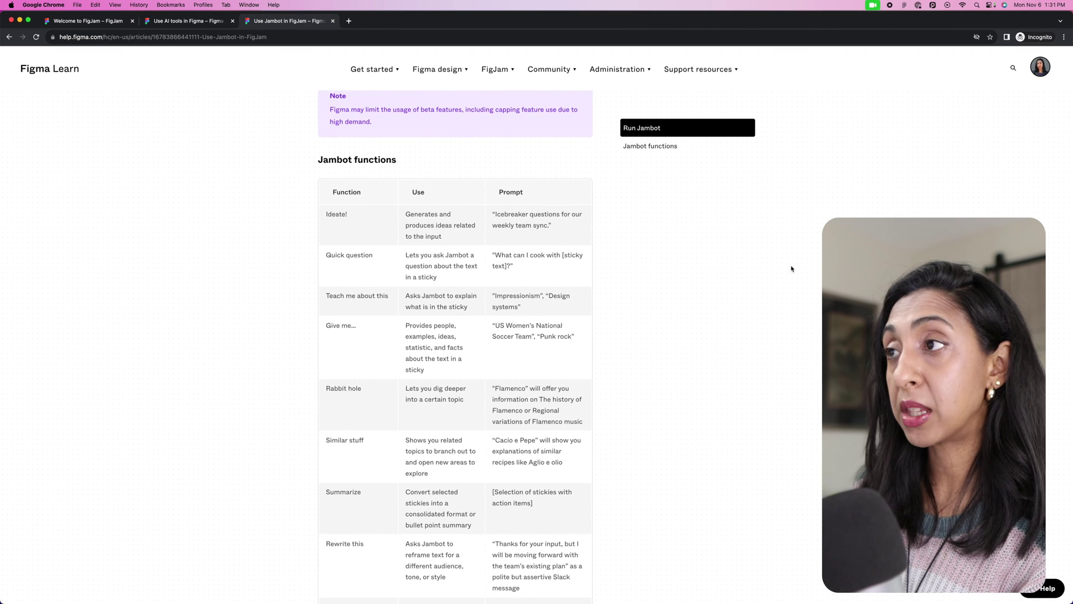
scroll(790, 266, up, 5)
scroll(595, 290, up, 7)
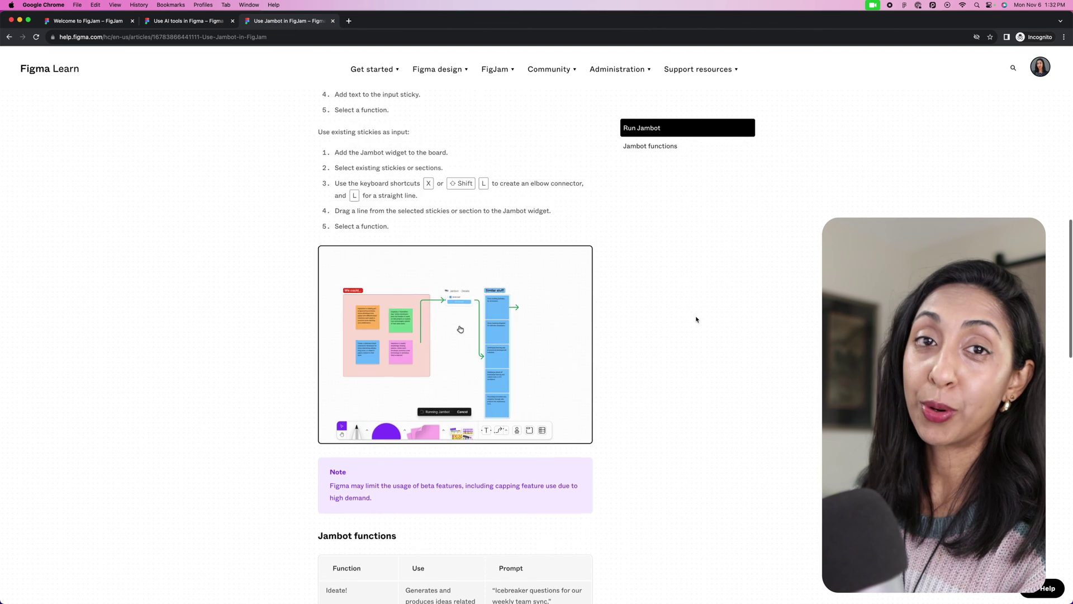
scroll(697, 319, down, 3)
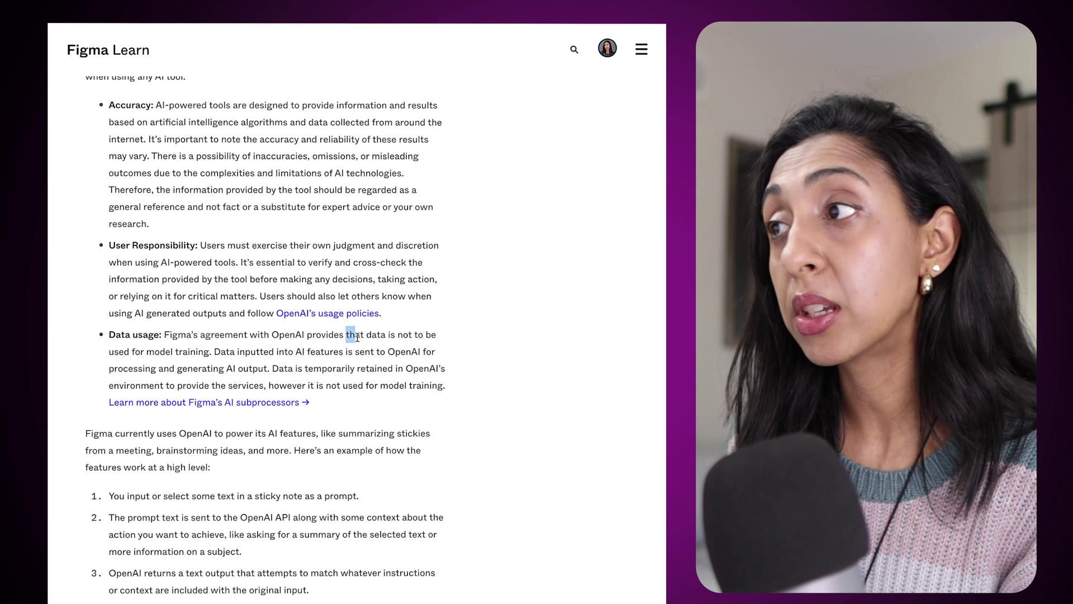
Highlight the Data usage passage stating OpenAI does not train on inputted data.
drag(346, 335, 257, 362)
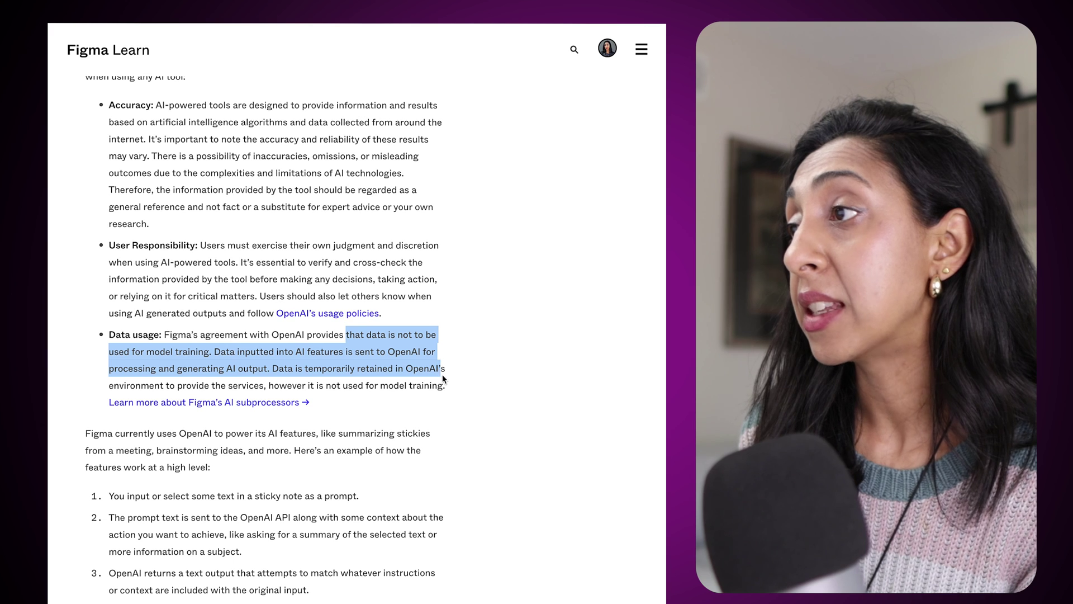
drag(443, 378, 439, 386)
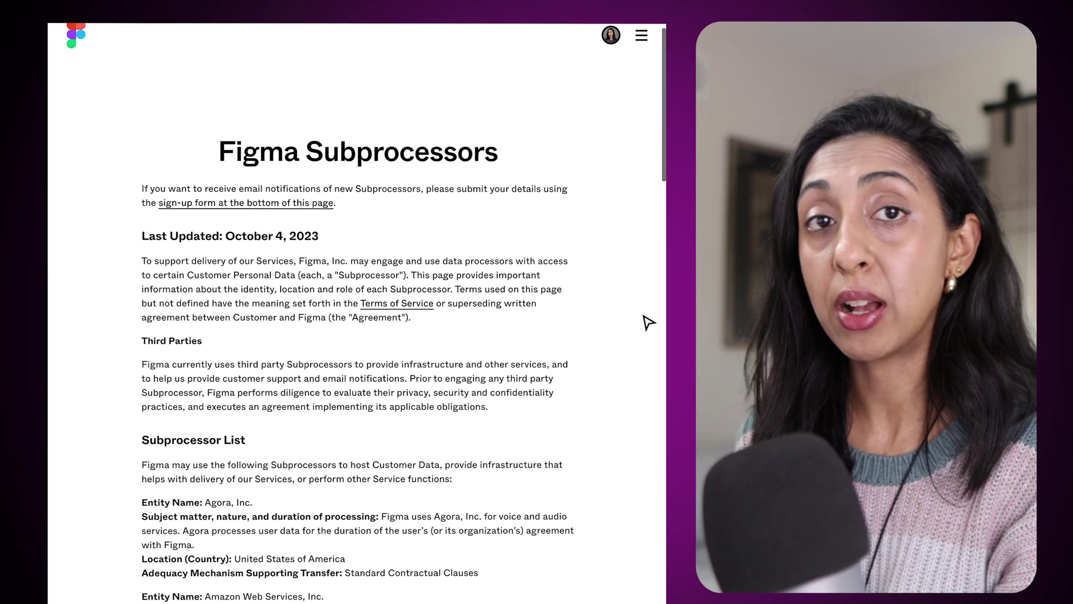
Review the Figma subprocessor list, return to its top, and clear the Data usage highlight.
scroll(648, 322, down, 3)
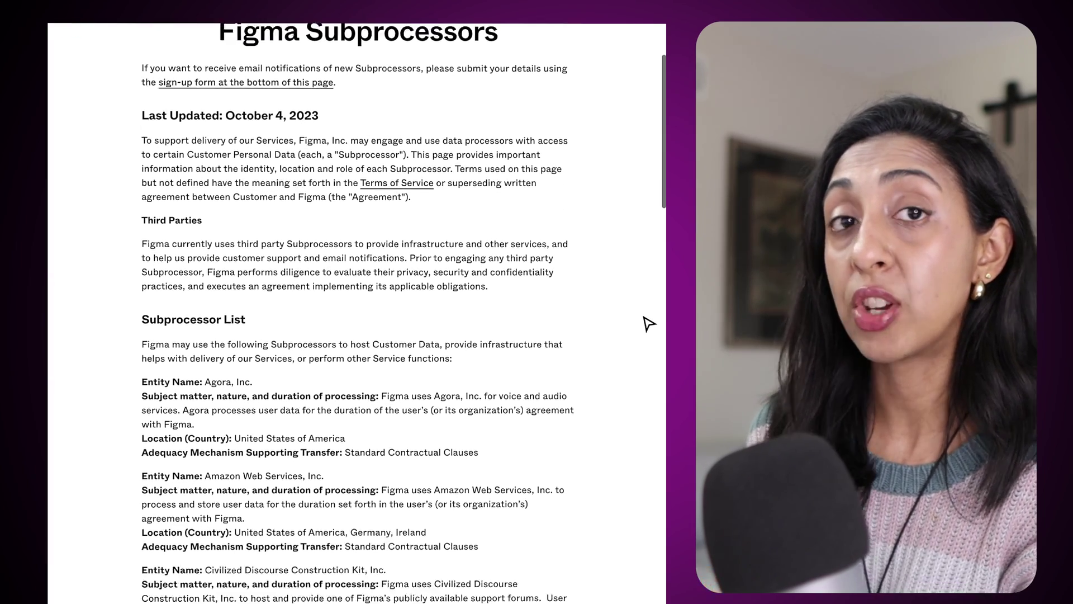
scroll(648, 322, down, 2)
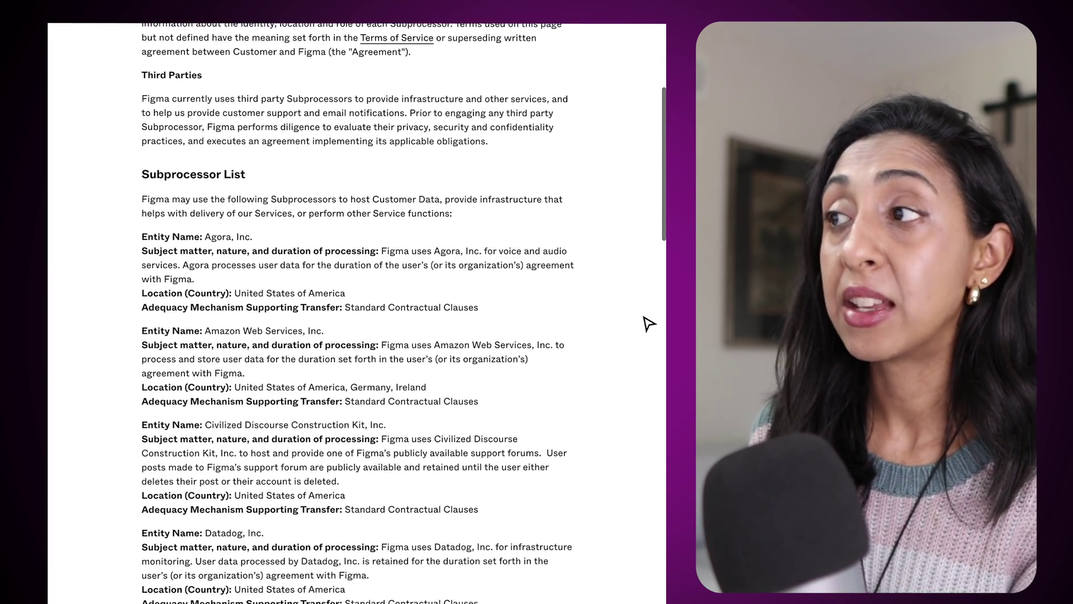
scroll(648, 323, down, 3)
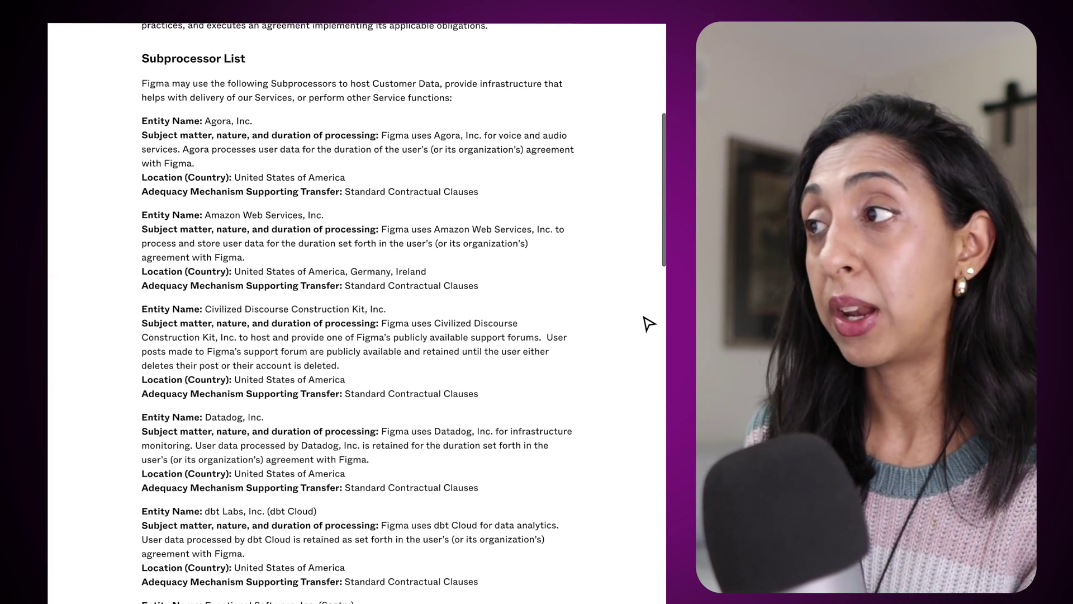
scroll(648, 323, down, 2)
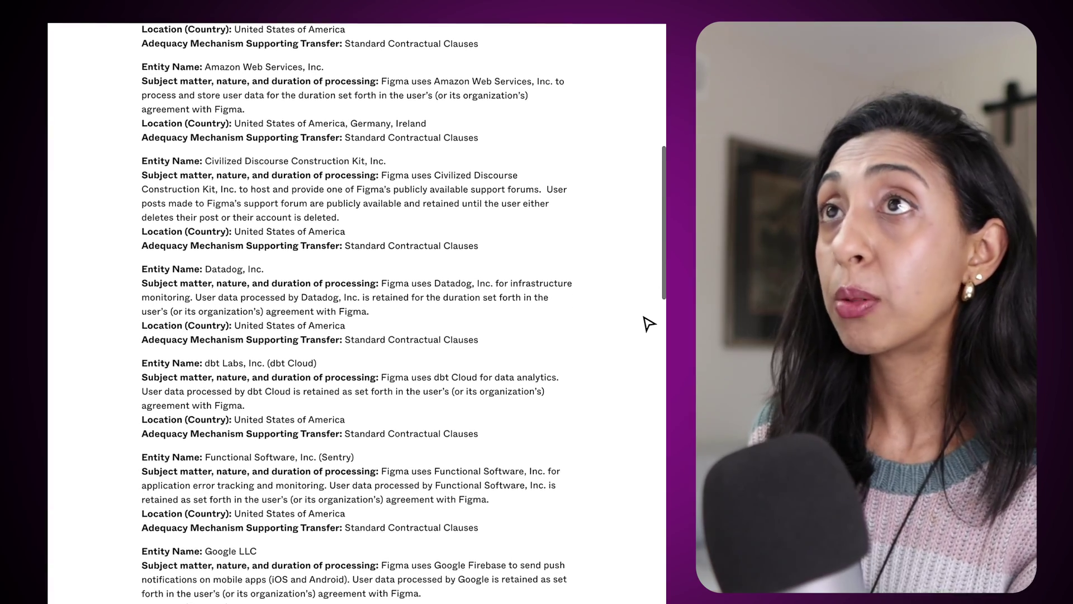
scroll(648, 323, down, 10)
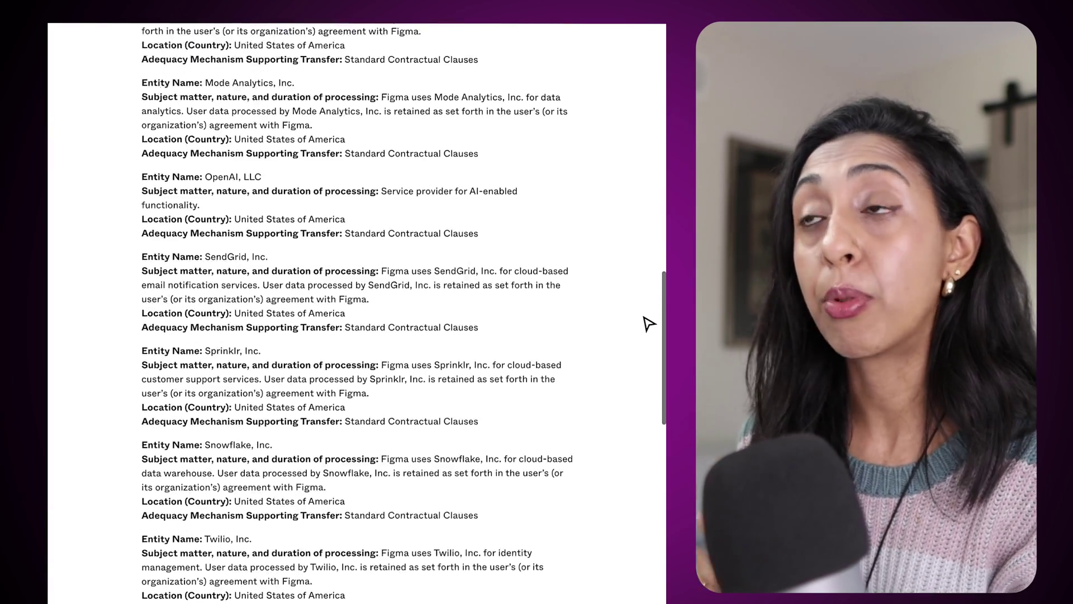
key(Home)
scroll(649, 323, down, 1)
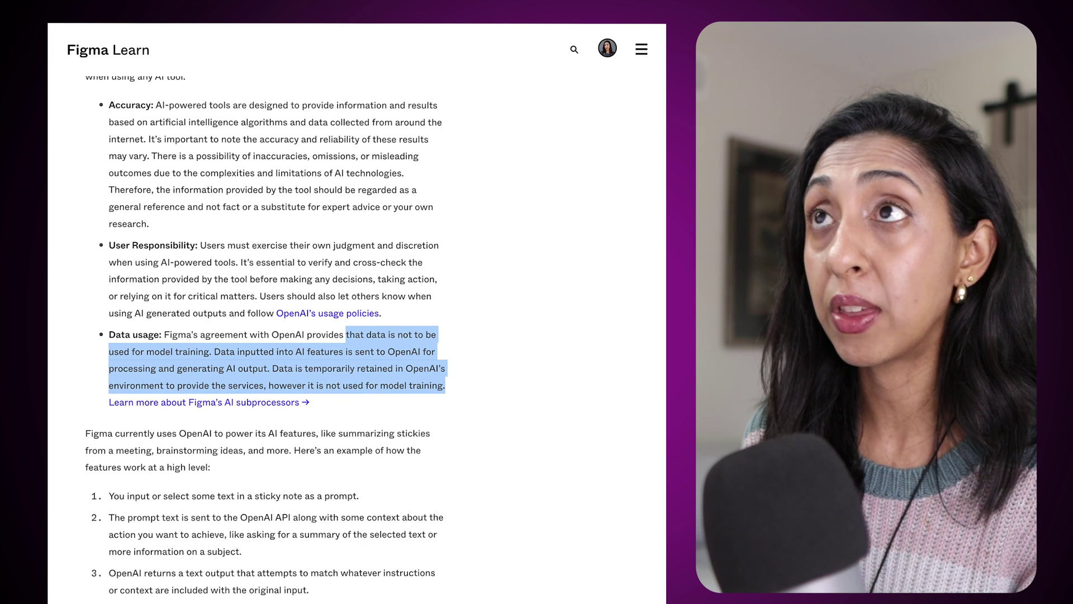
click(628, 426)
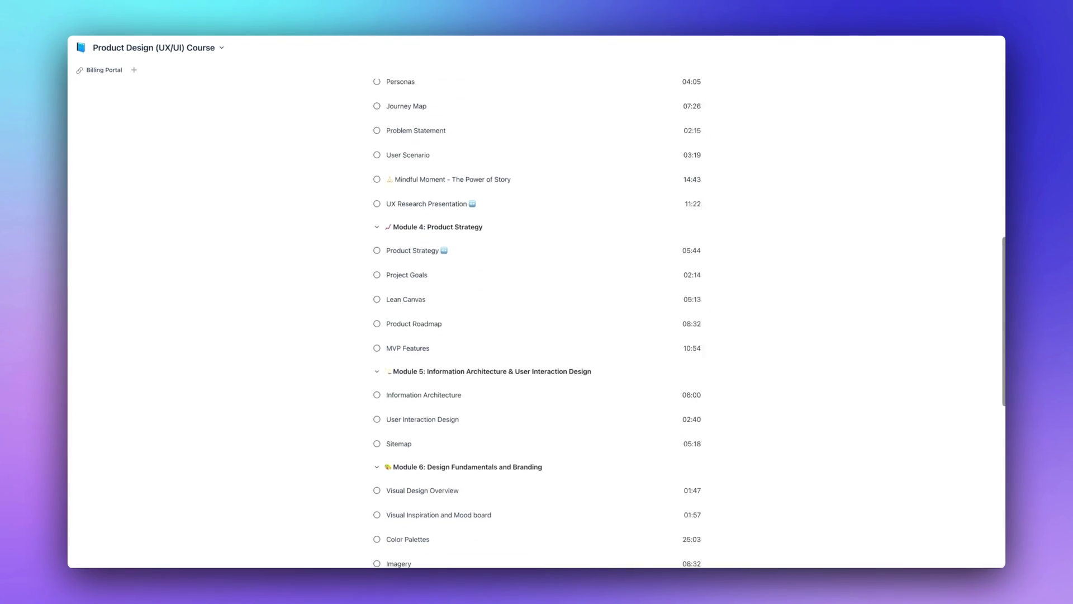
scroll(536, 313, down, 5)
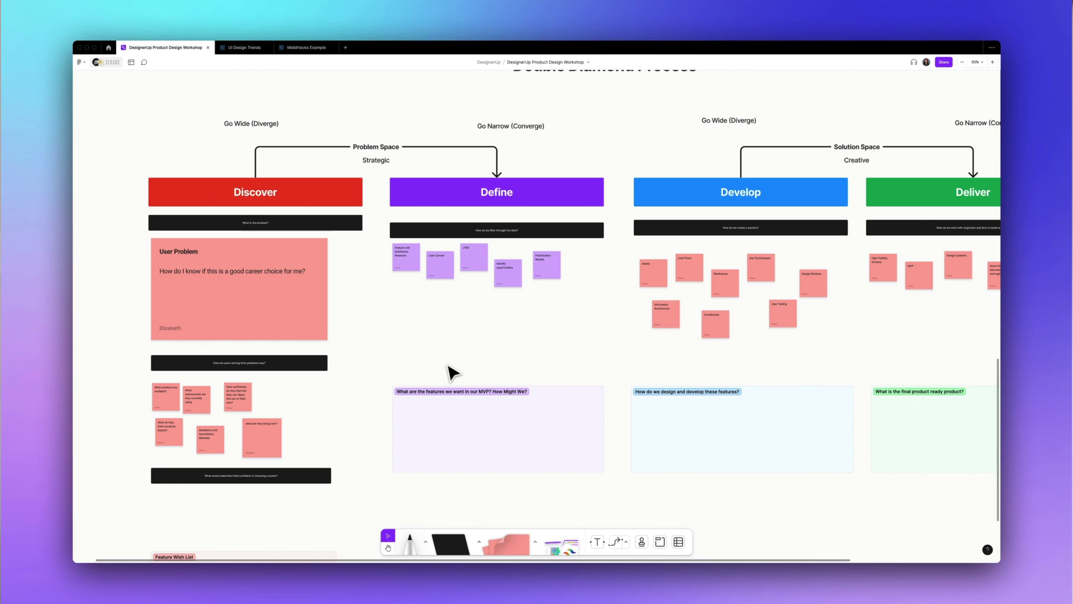
Select the Define phase header and the green final product section on the Double Diamond board.
click(517, 206)
scroll(642, 268, right, 5)
click(726, 426)
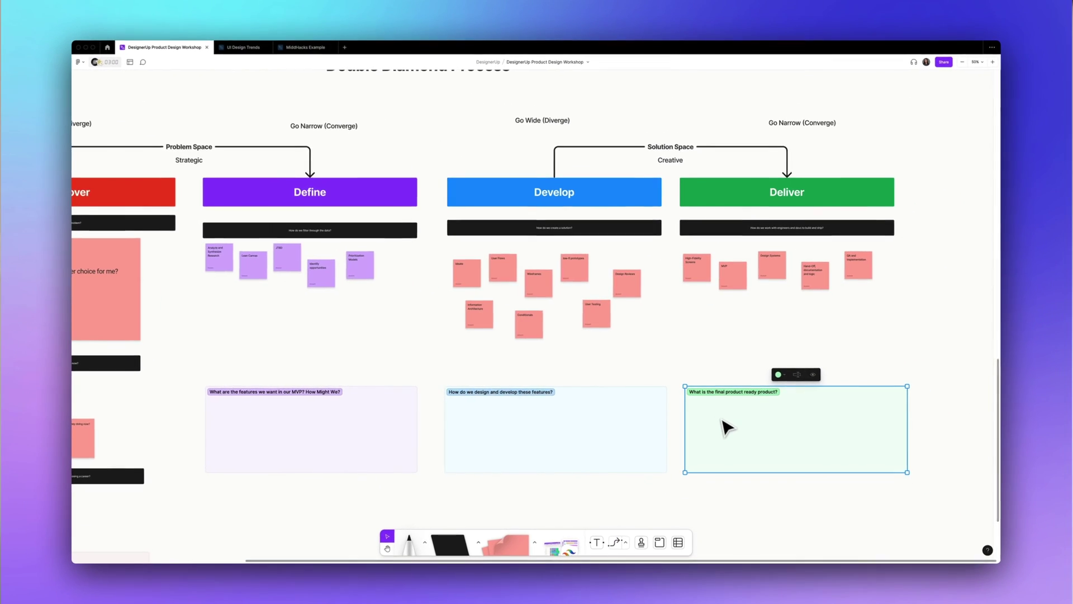
scroll(727, 426, up, 3)
Switch to the UI Design Trends file and select the START HERE button and a Branding row.
click(243, 49)
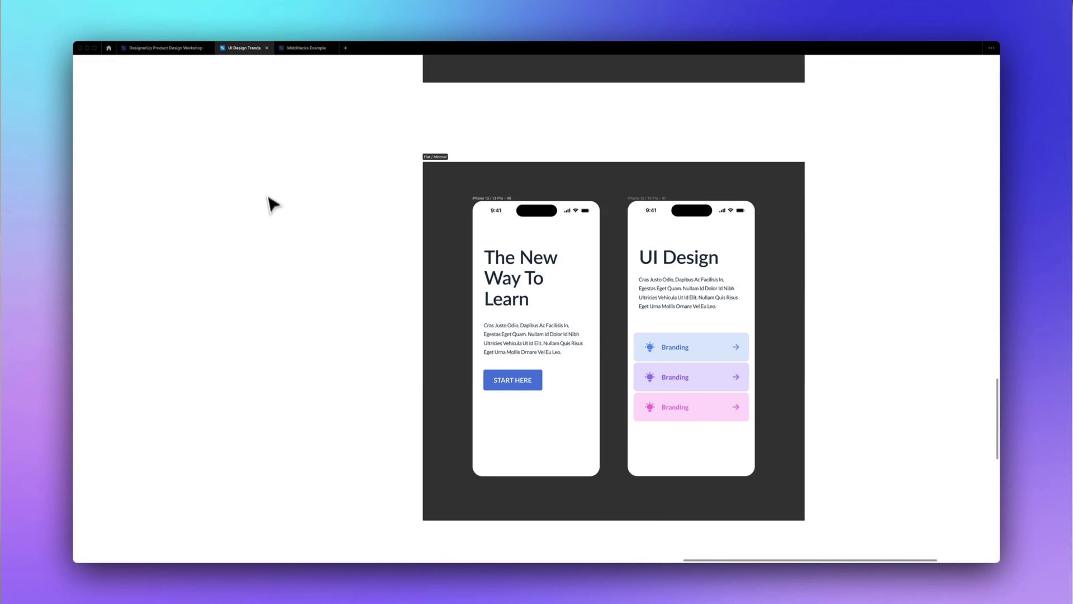
click(490, 364)
click(676, 362)
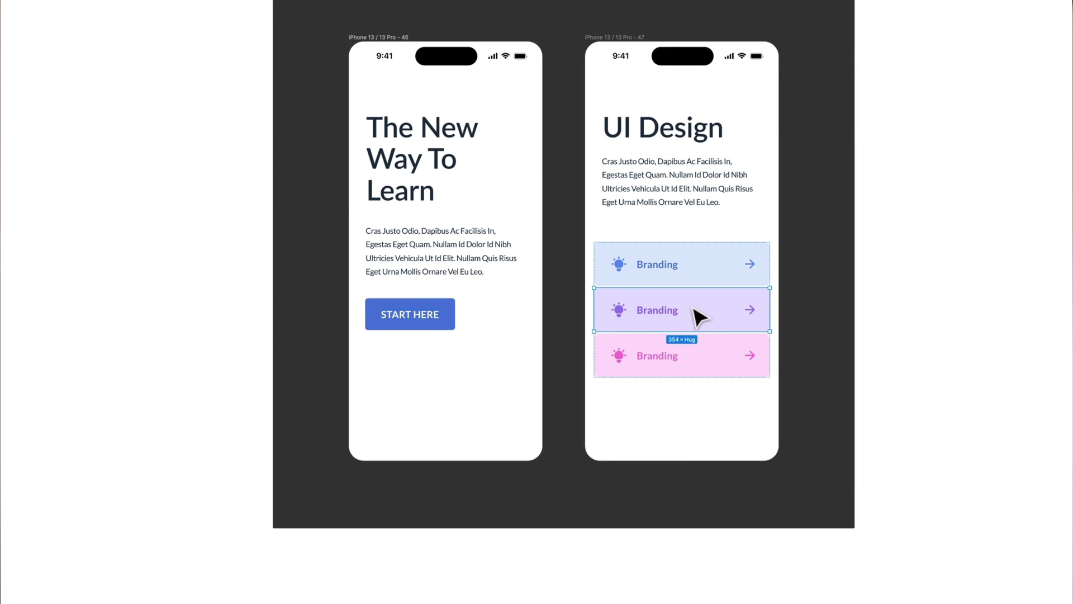